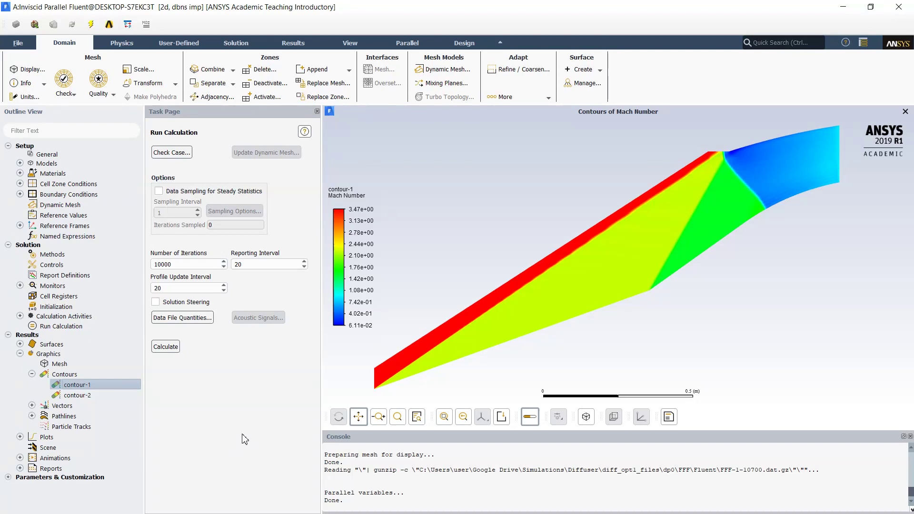
Step: Open the File menu while the inviscid diffuser's Mach number contours are displayed
click(18, 44)
Step: Set Interpolate Data to write Pressure, Temperature, X and Y Velocity from surface_body
click(48, 214)
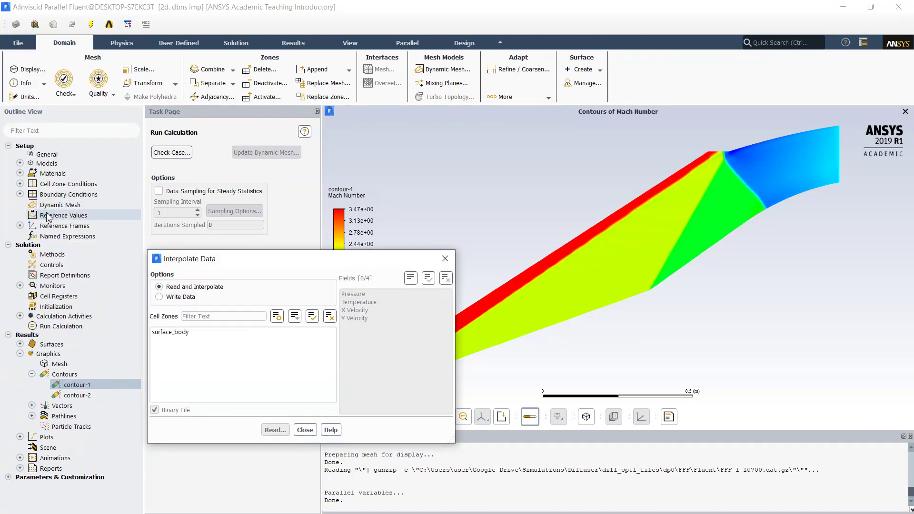
click(162, 296)
click(170, 334)
click(428, 278)
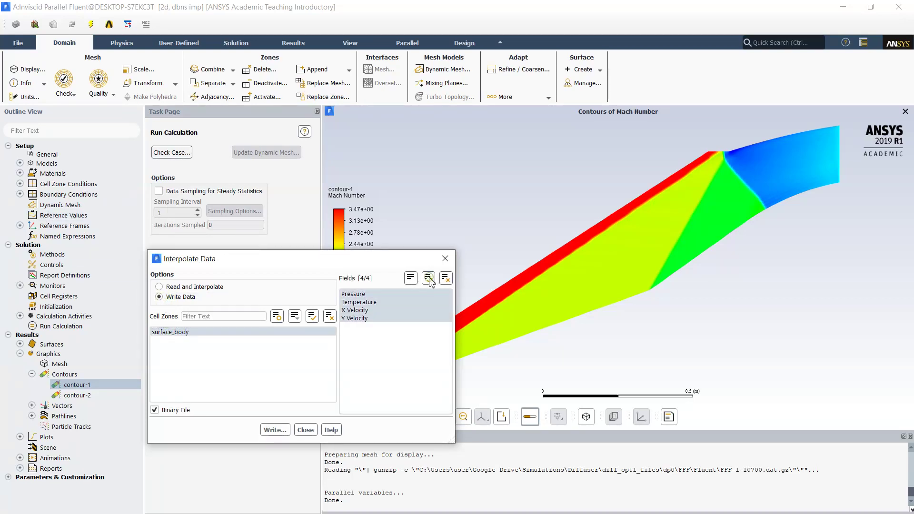
Step: Write the interpolation file as ip10700.ip and close Fluent
click(275, 430)
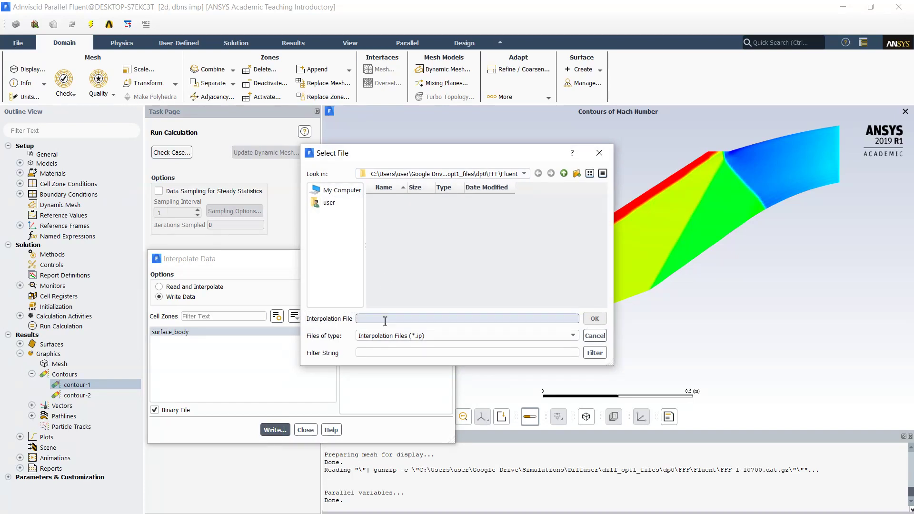
text(ip10700)
key(Return)
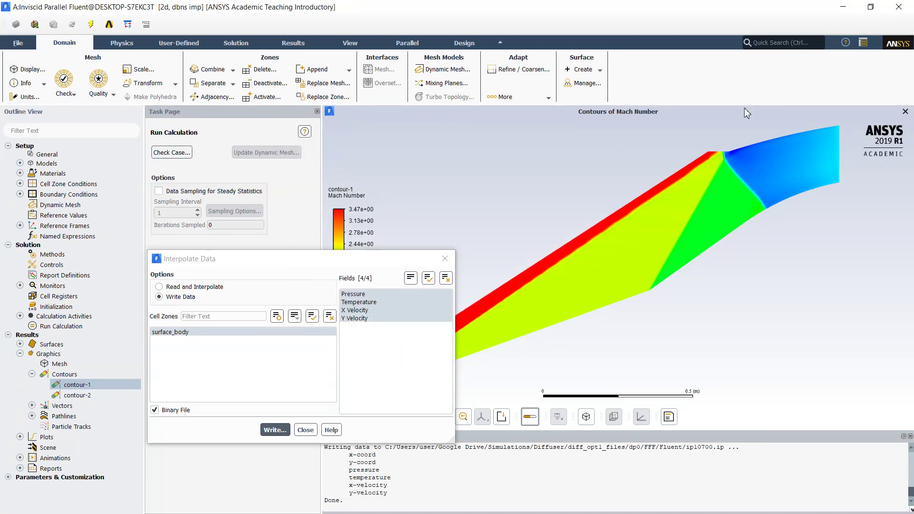
click(897, 7)
click(474, 279)
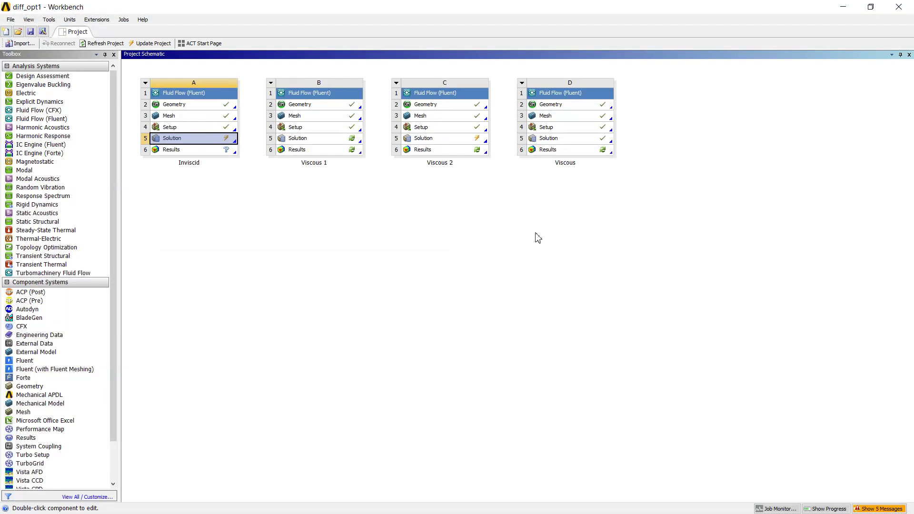
Step: Duplicate the Inviscid system into Copy of Inviscid (E) and open its geometry in DesignModeler
click(145, 84)
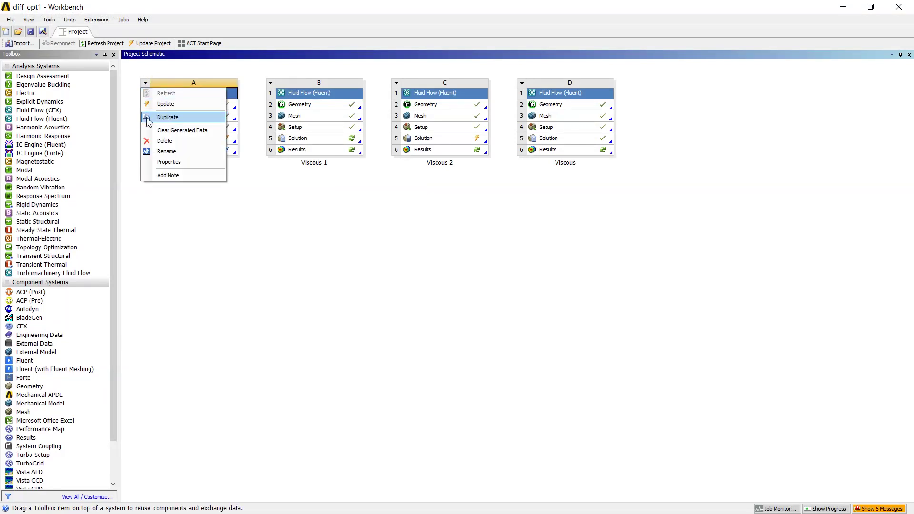
click(147, 119)
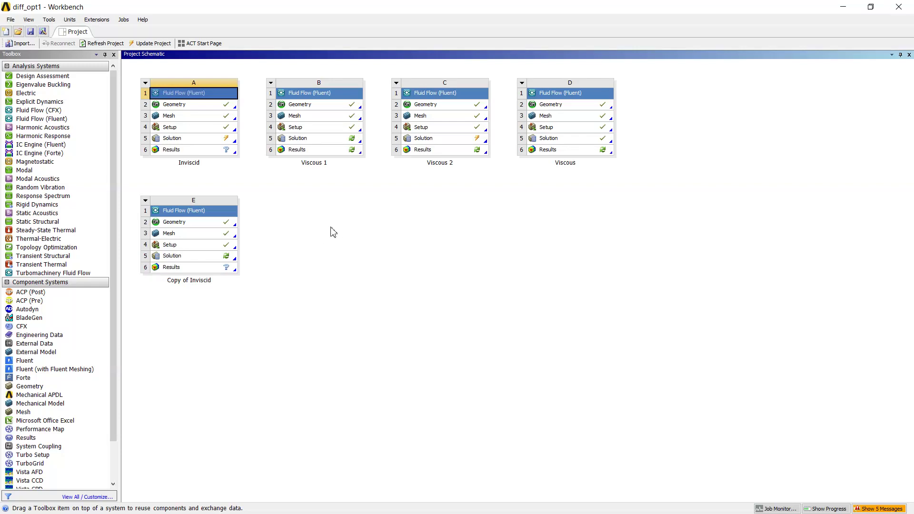
double_click(172, 224)
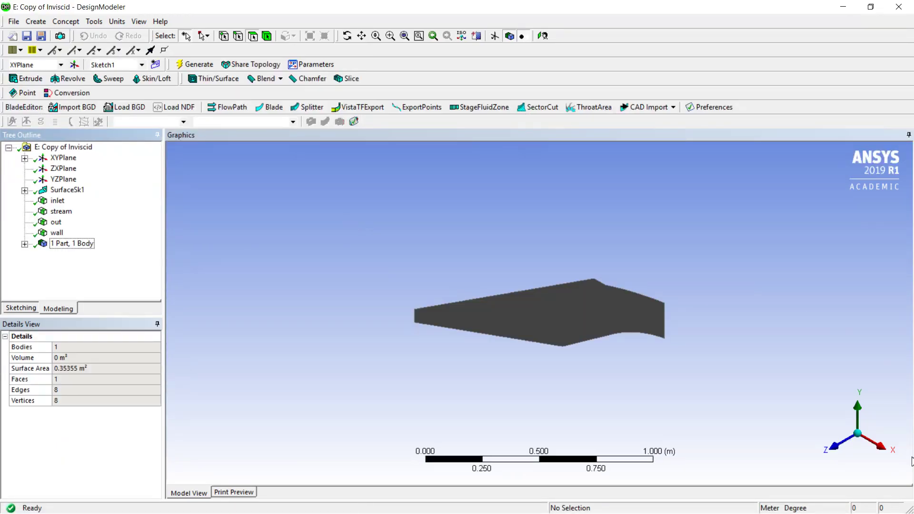
Step: View the diffuser face-on and create a new sketch on the XYPlane
click(832, 445)
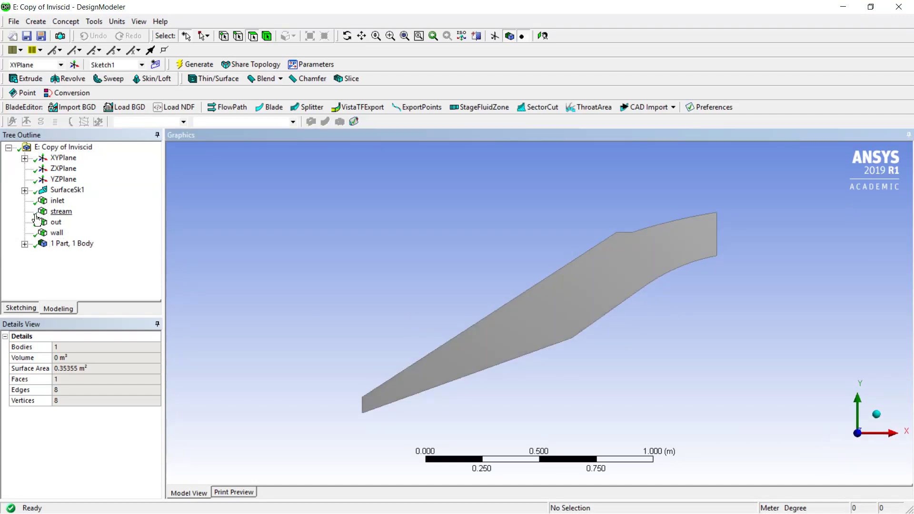
click(25, 158)
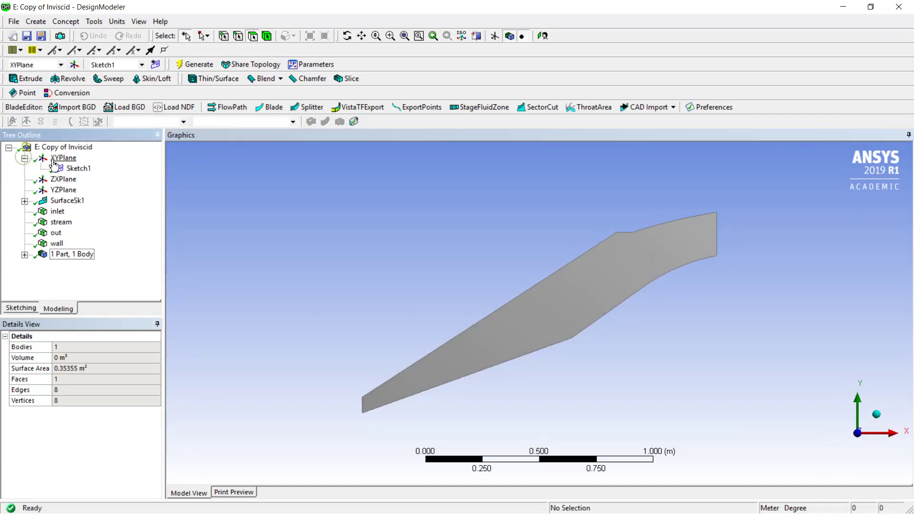
click(56, 160)
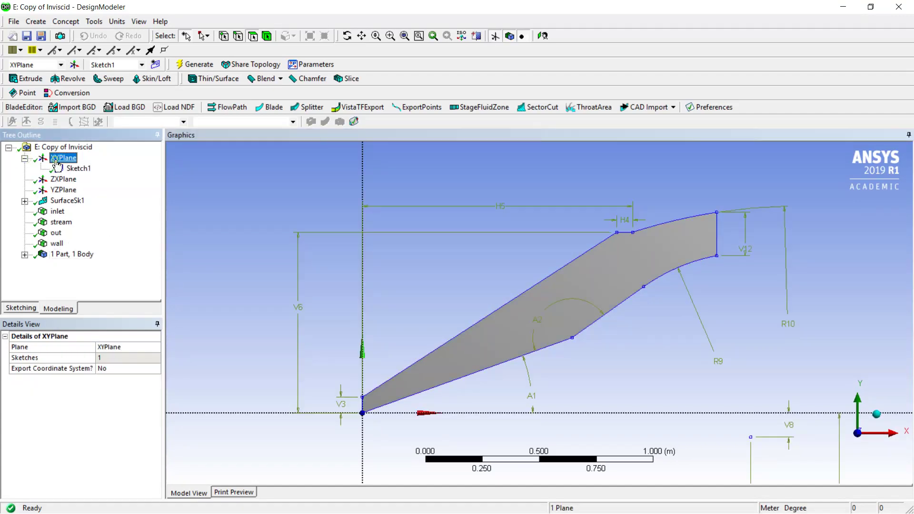
click(155, 64)
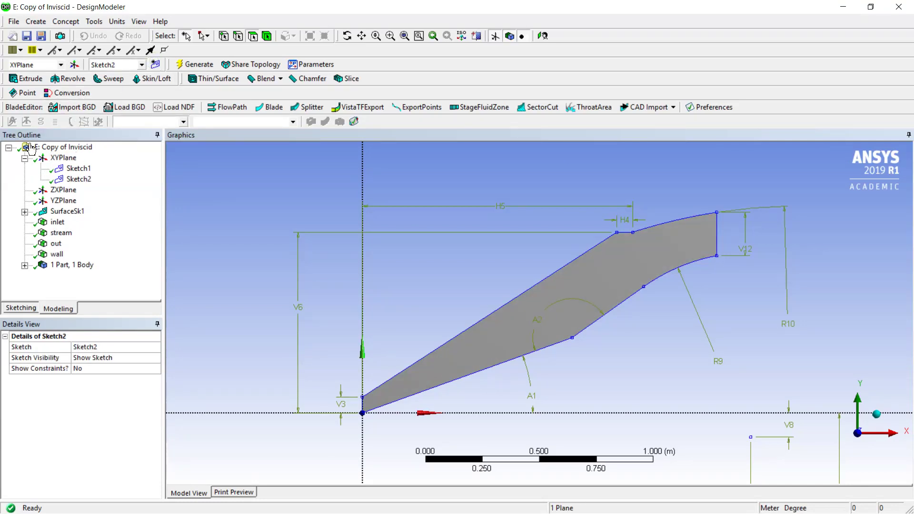
Step: Draw a line from the corner near H4 to the lower R9 arc
click(21, 308)
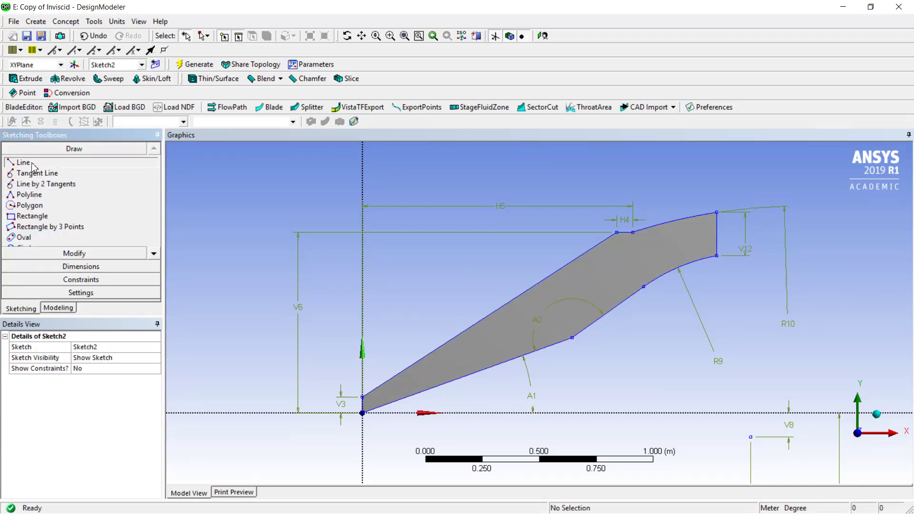
click(23, 163)
click(634, 235)
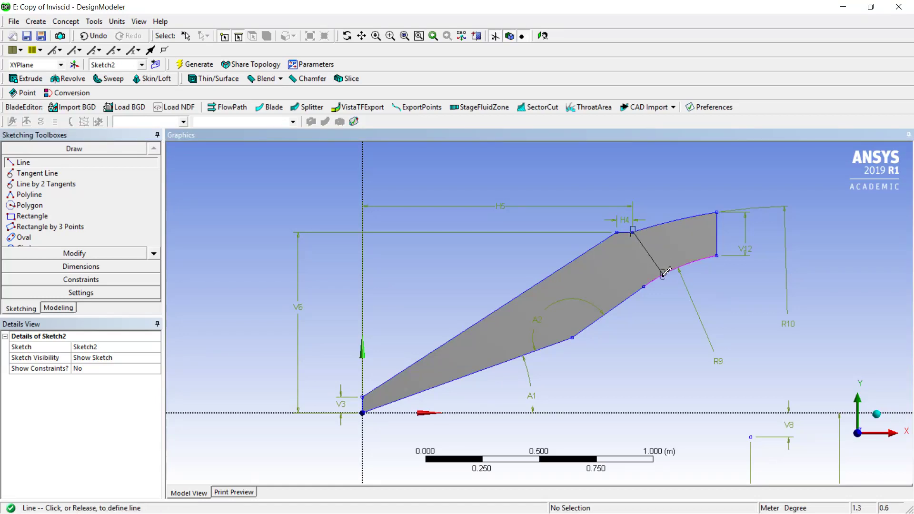
click(658, 276)
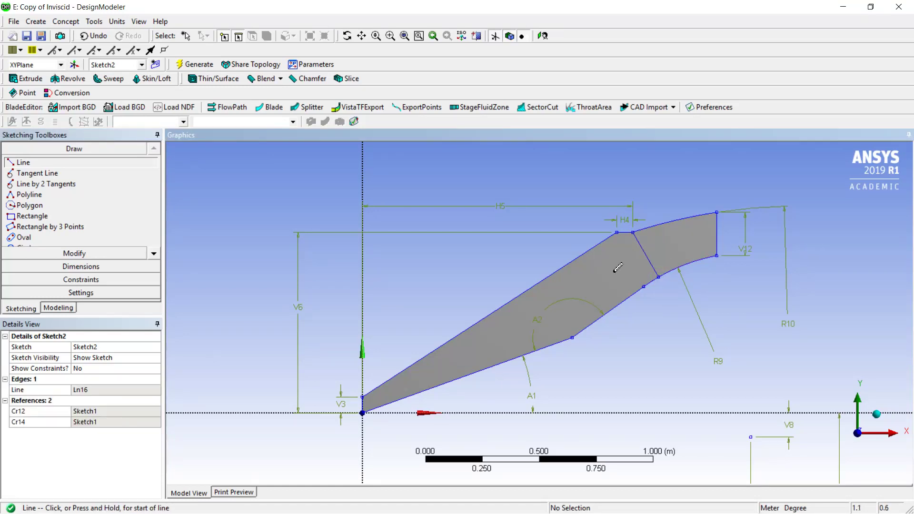
click(58, 308)
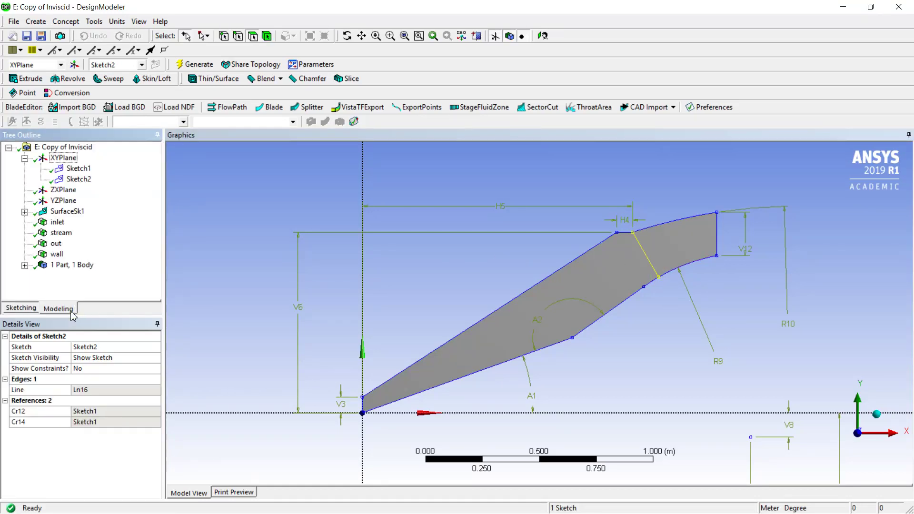
Step: Start a Face Split with the diffuser surface as its target face
click(93, 21)
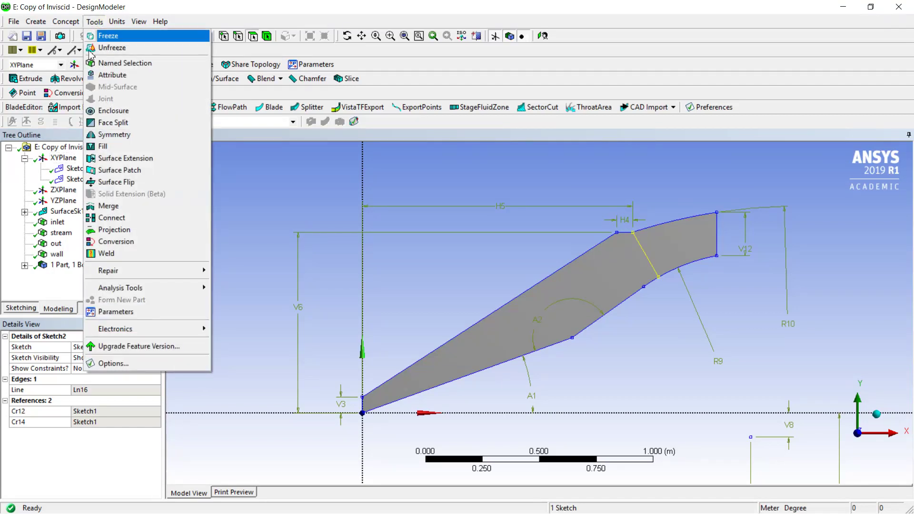
click(113, 122)
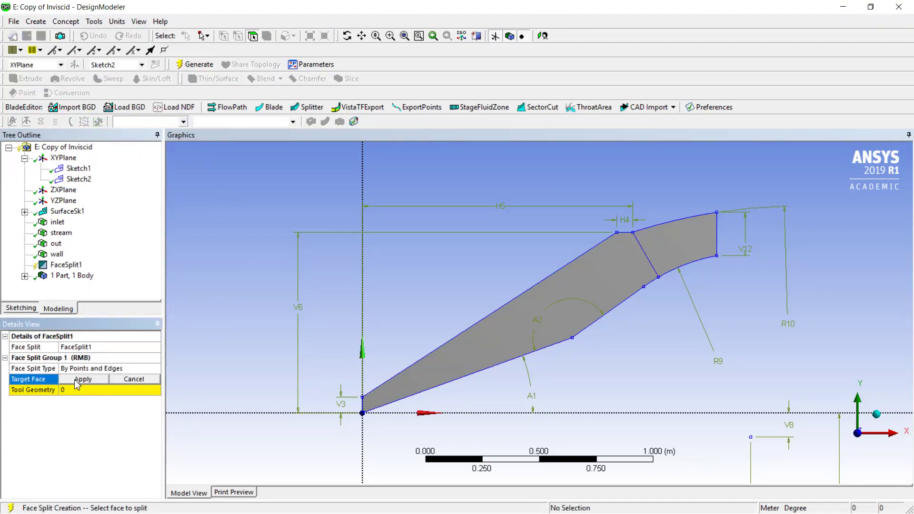
click(81, 380)
click(561, 307)
click(83, 379)
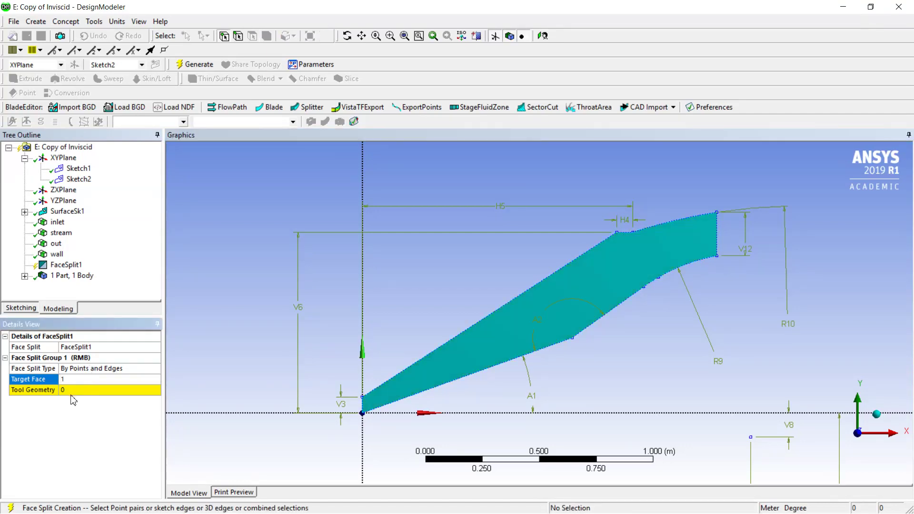
Step: Use the slanted sketch line as tool geometry, generate FaceSplit1, and check the right face
click(69, 391)
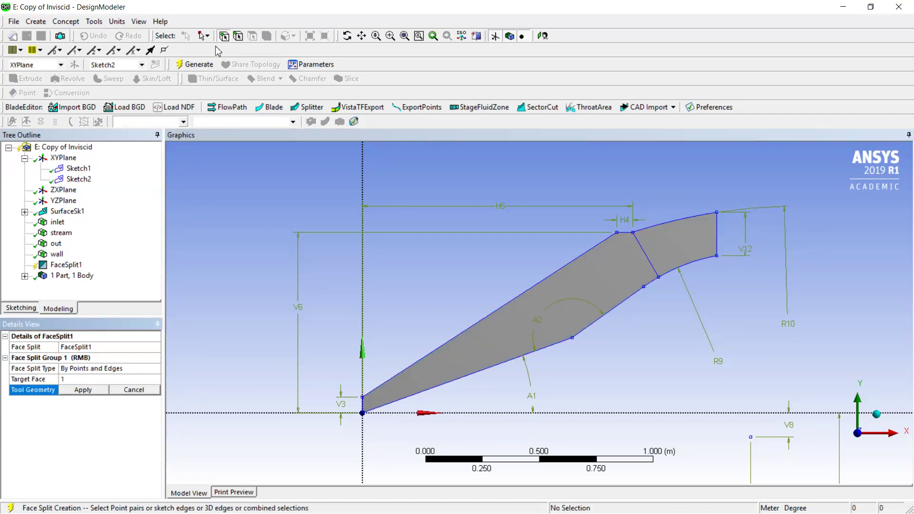
click(236, 36)
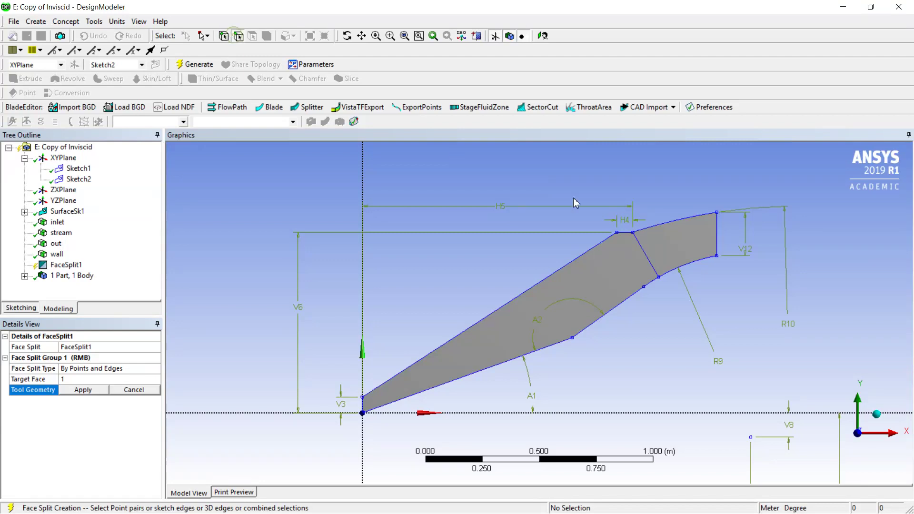
click(649, 260)
click(99, 390)
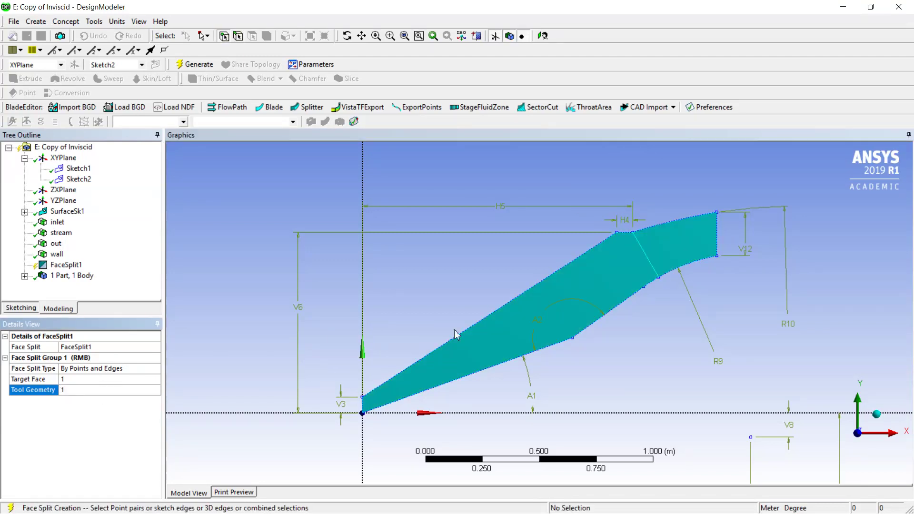
click(195, 64)
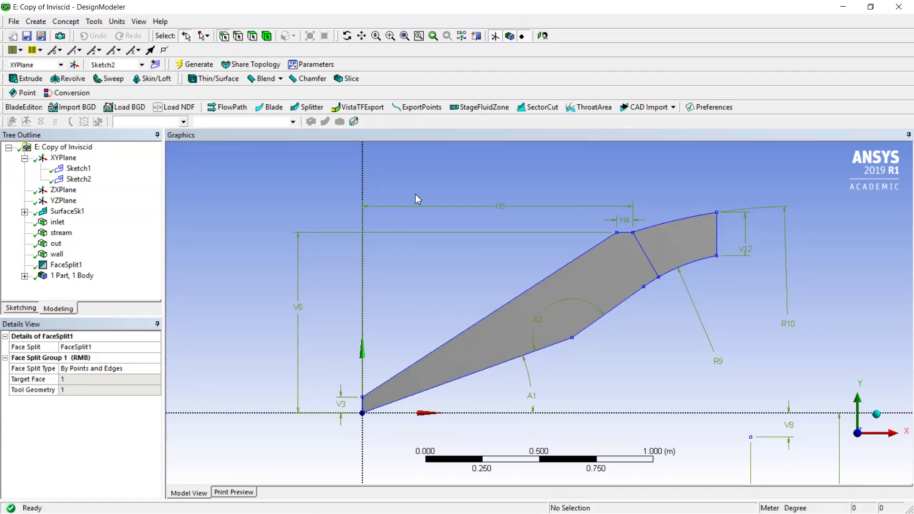
click(253, 36)
click(684, 242)
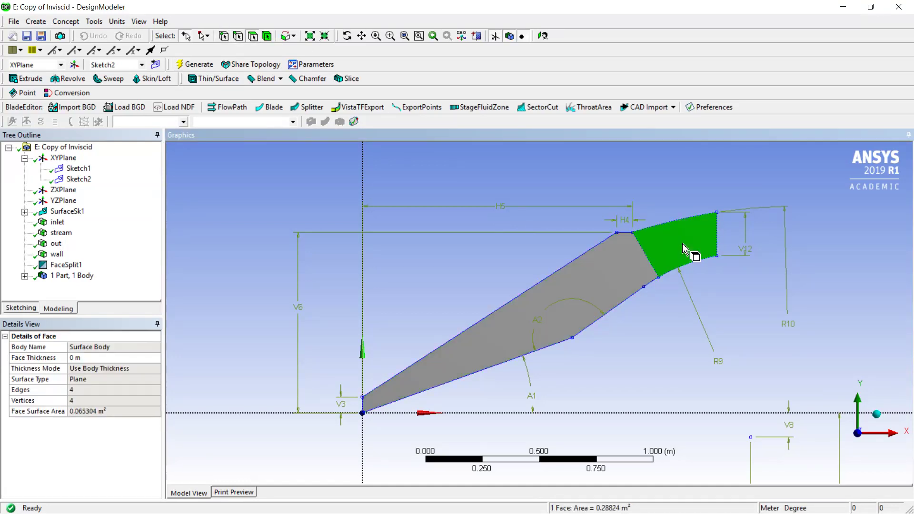
click(526, 277)
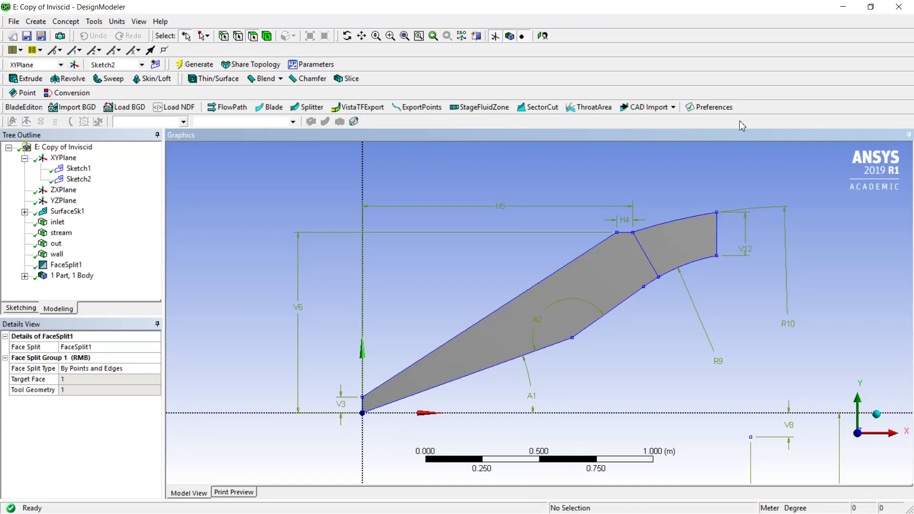
Step: Open Copy of Inviscid's mesh and re-read the updated split diffuser geometry
key(alt+Tab)
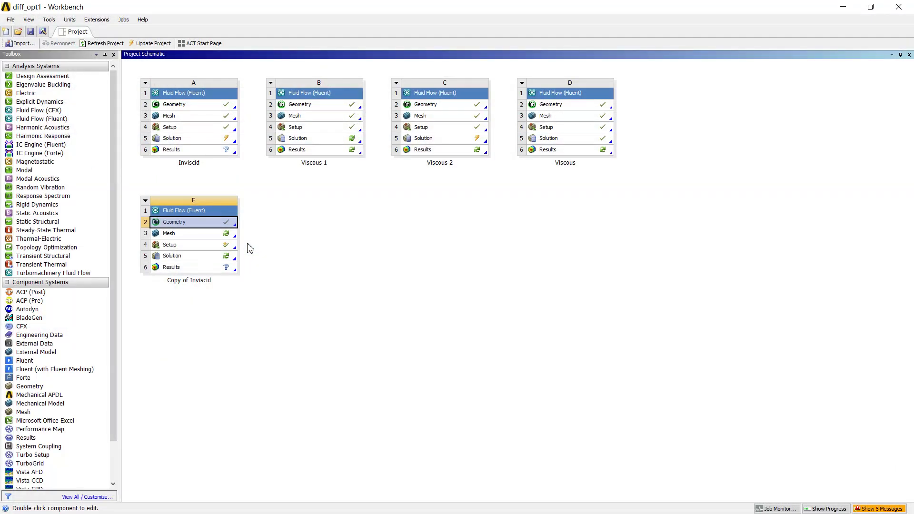
double_click(196, 237)
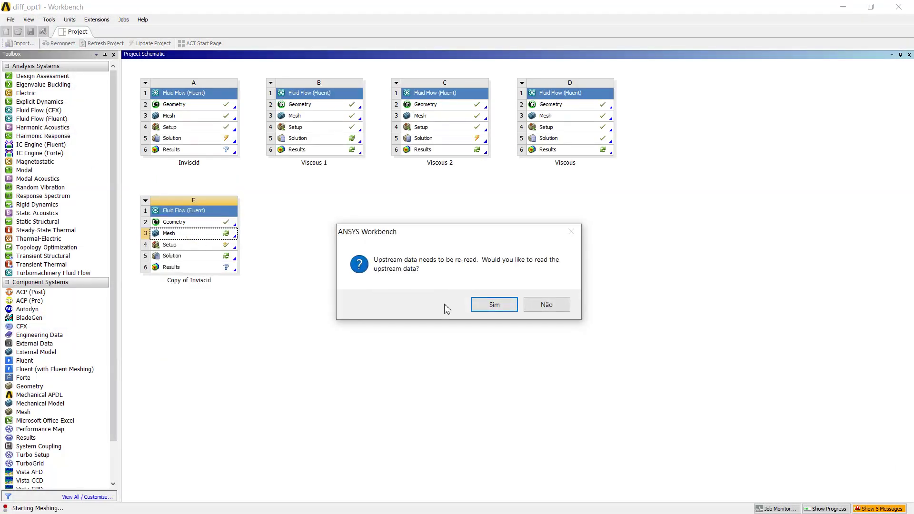
click(476, 305)
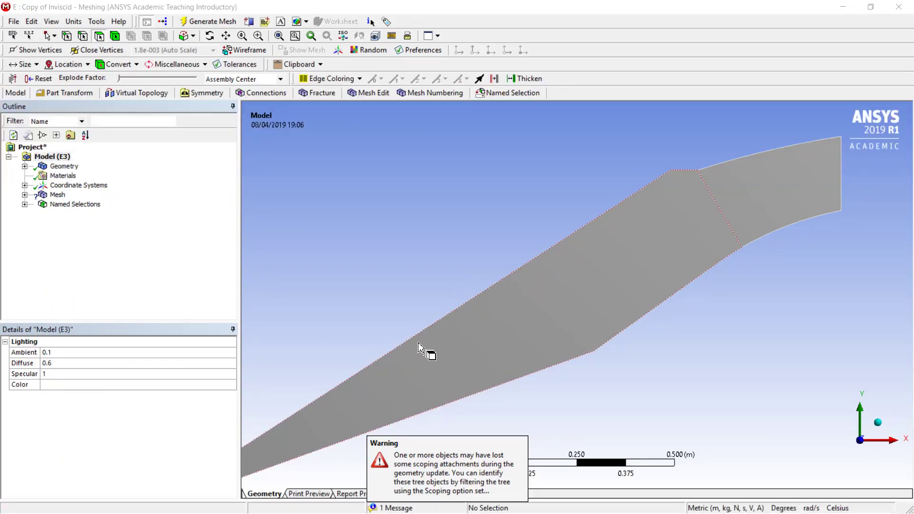
Step: Scope the mapped Face Meshing control to both the left and right diffuser faces
click(279, 37)
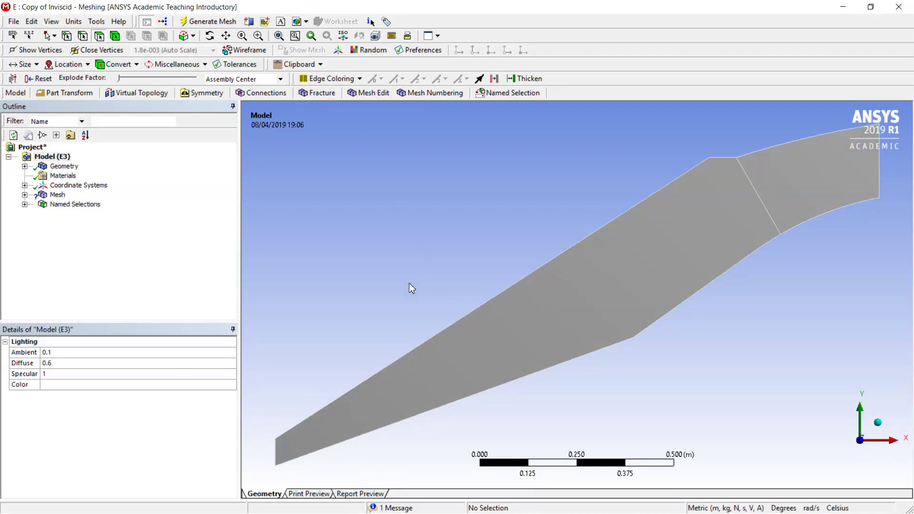
click(25, 195)
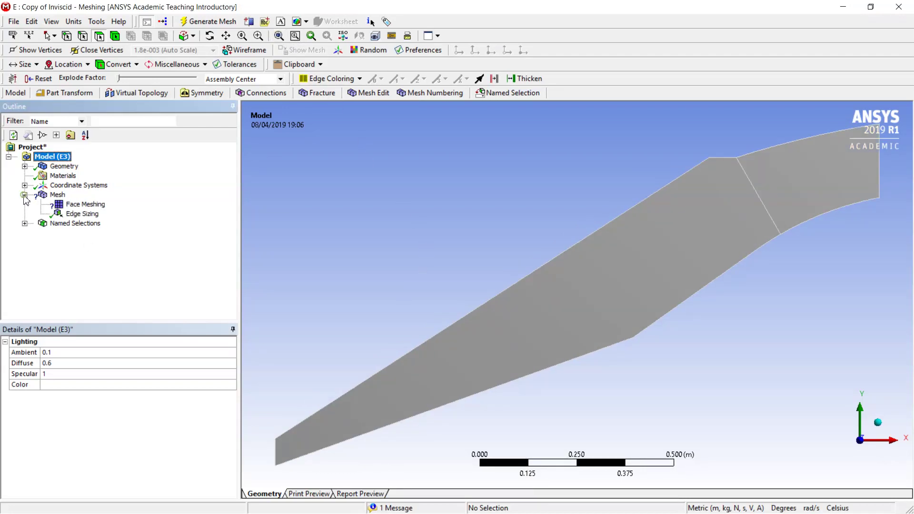
click(83, 205)
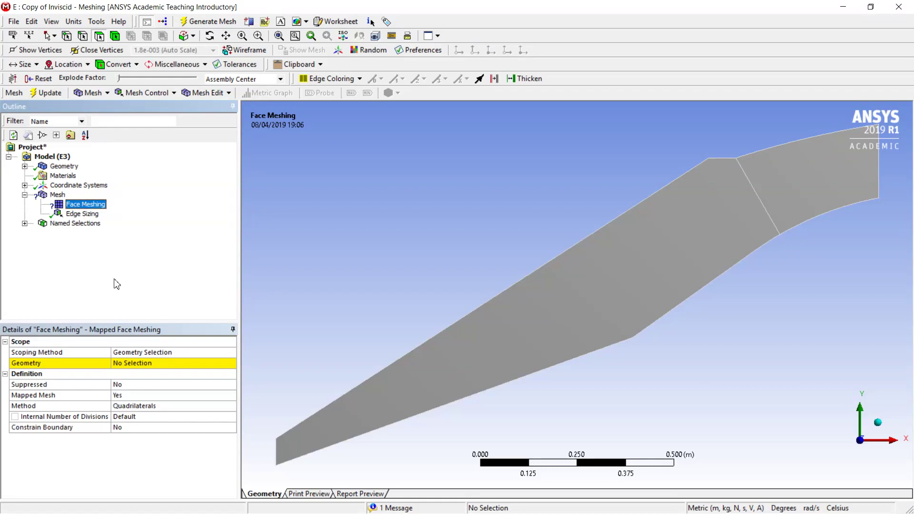
click(124, 363)
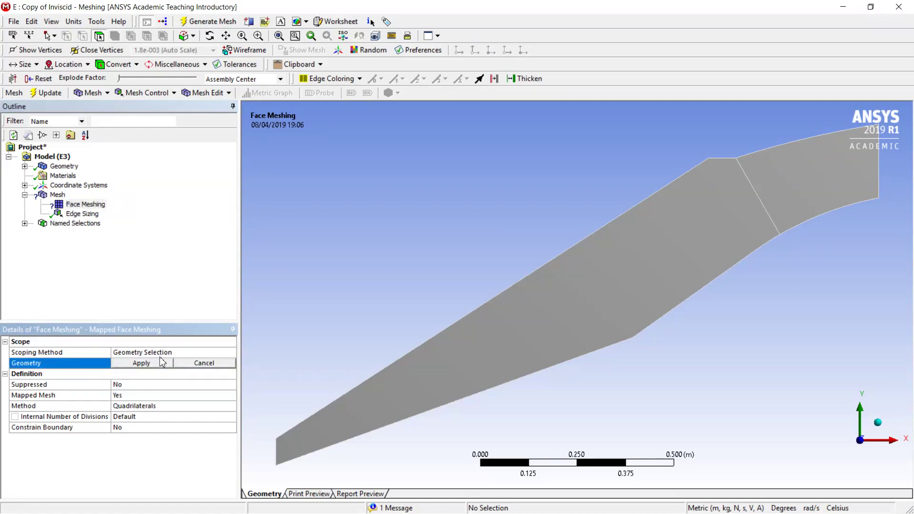
click(465, 342)
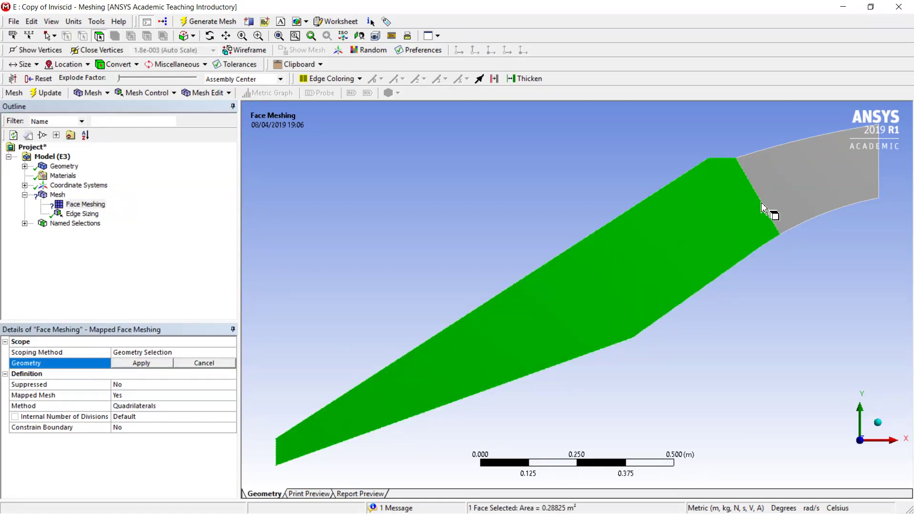
ctrl+click(766, 195)
click(141, 363)
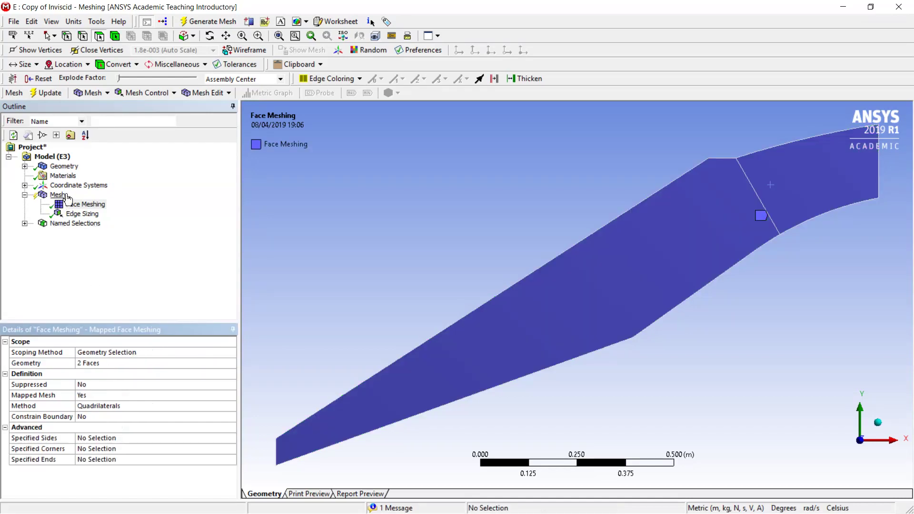
Step: Re-scope the Edge Sizing control to only the left inlet edge
click(83, 215)
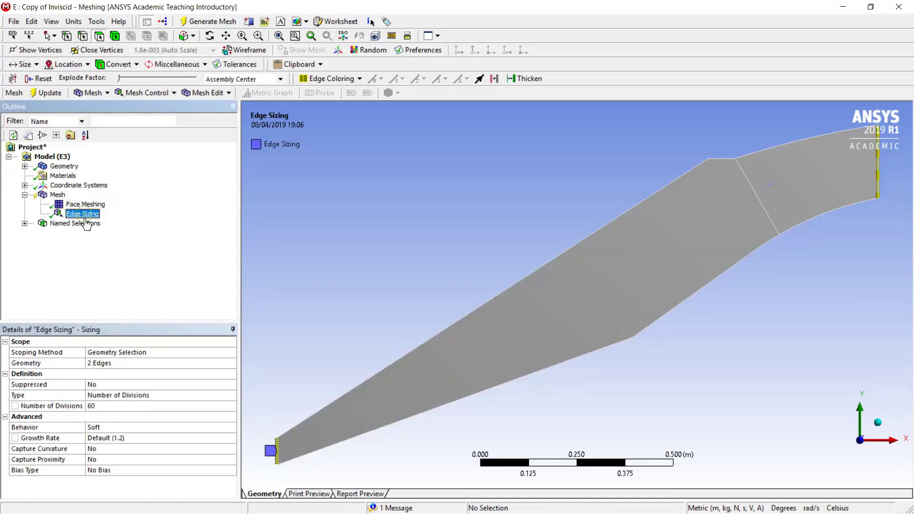
click(266, 421)
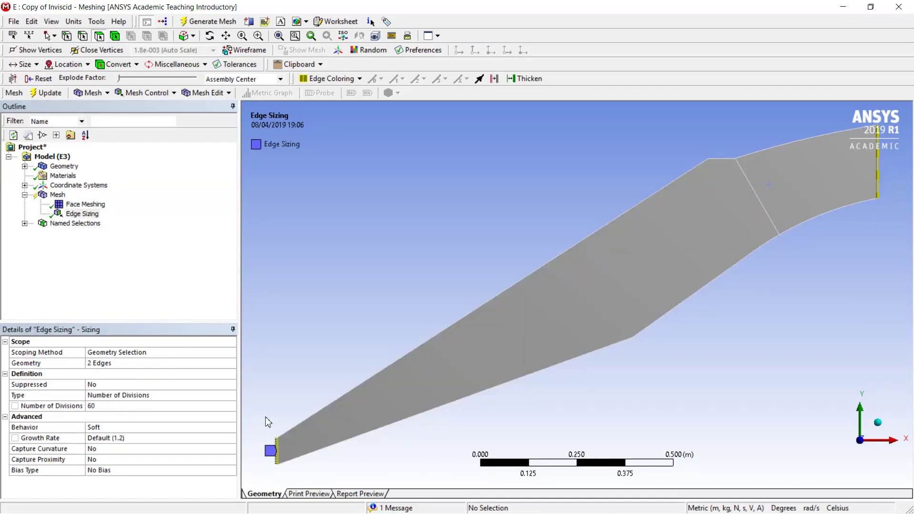
click(109, 364)
click(276, 451)
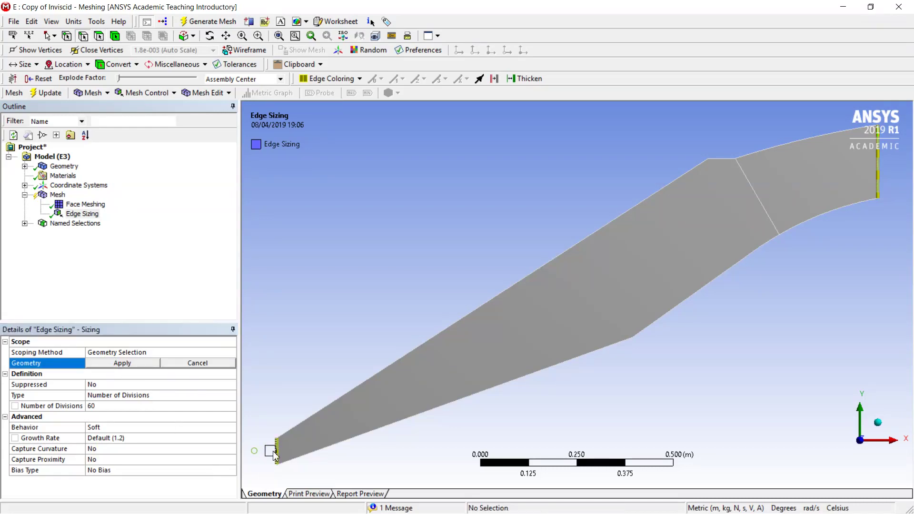
click(114, 363)
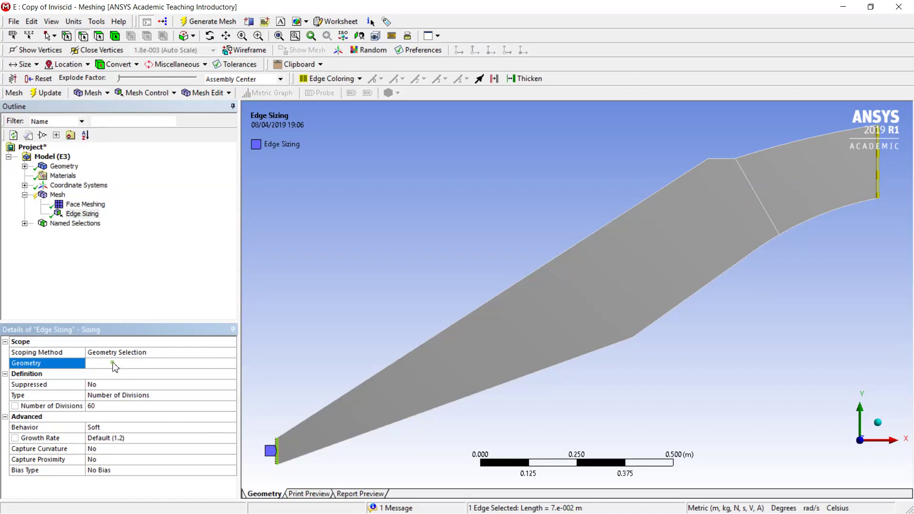
Step: Give the inlet Edge Sizing 200 divisions with a bias factor of 75, then inspect them
click(105, 405)
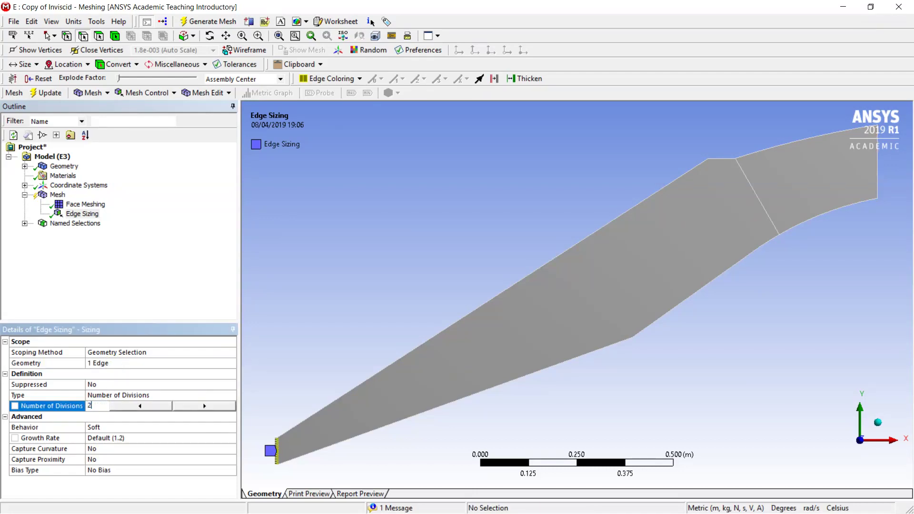
key(Return)
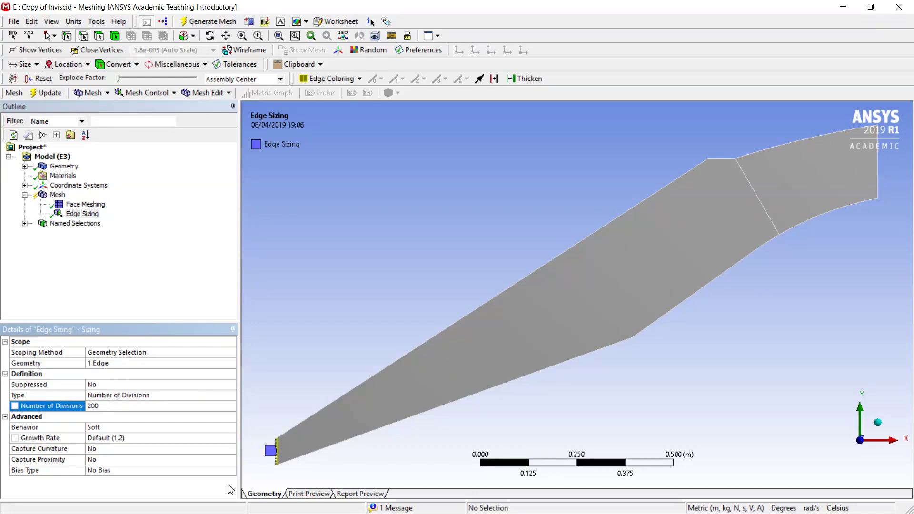
click(221, 471)
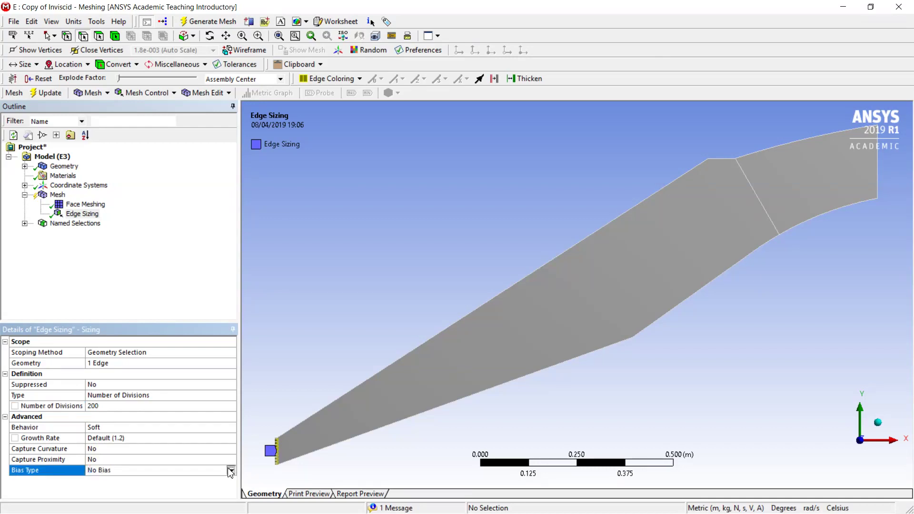
click(230, 469)
click(118, 439)
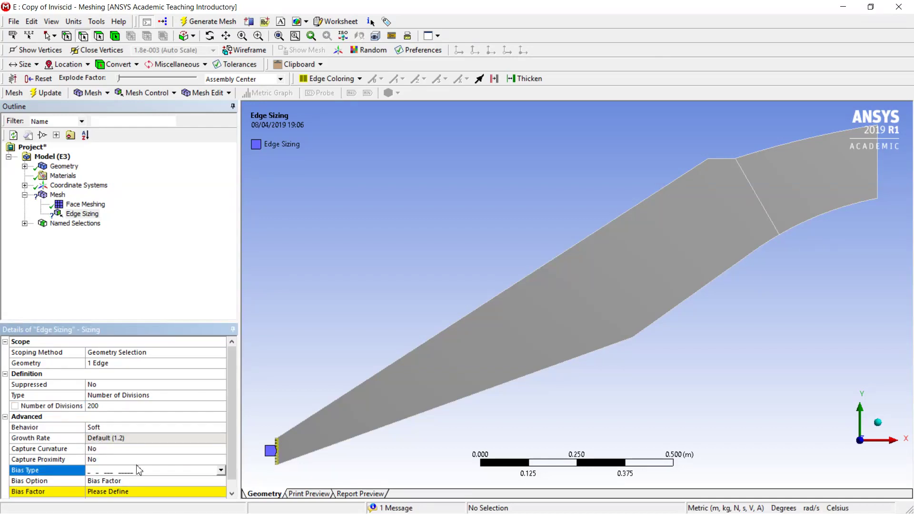
click(130, 493)
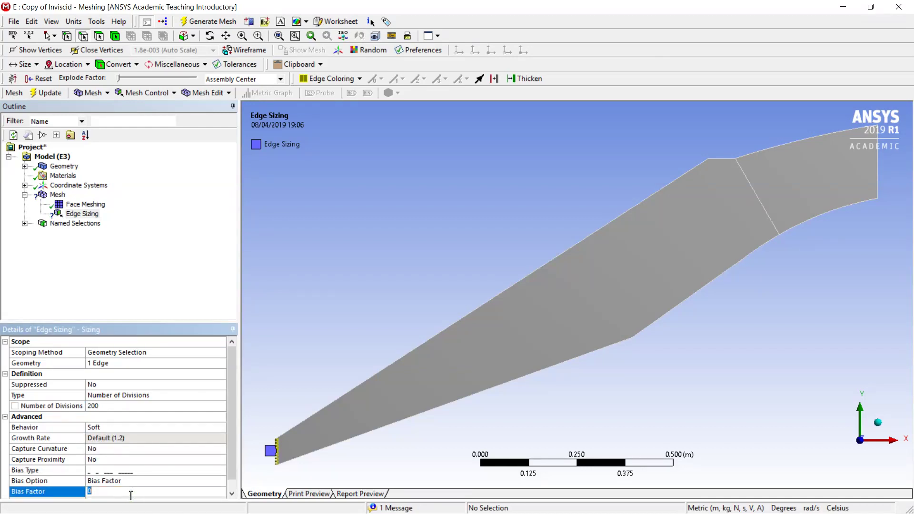
key(Return)
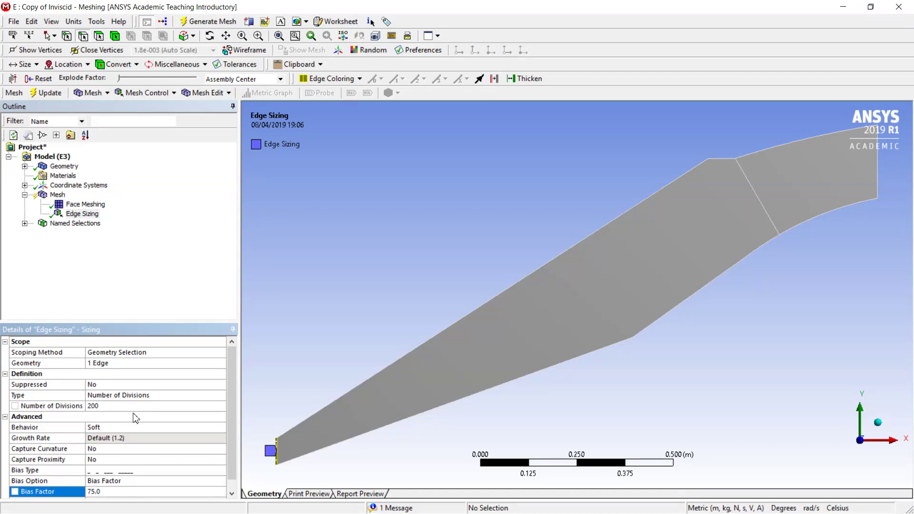
right_drag(255, 421, 289, 474)
right_drag(550, 179, 629, 408)
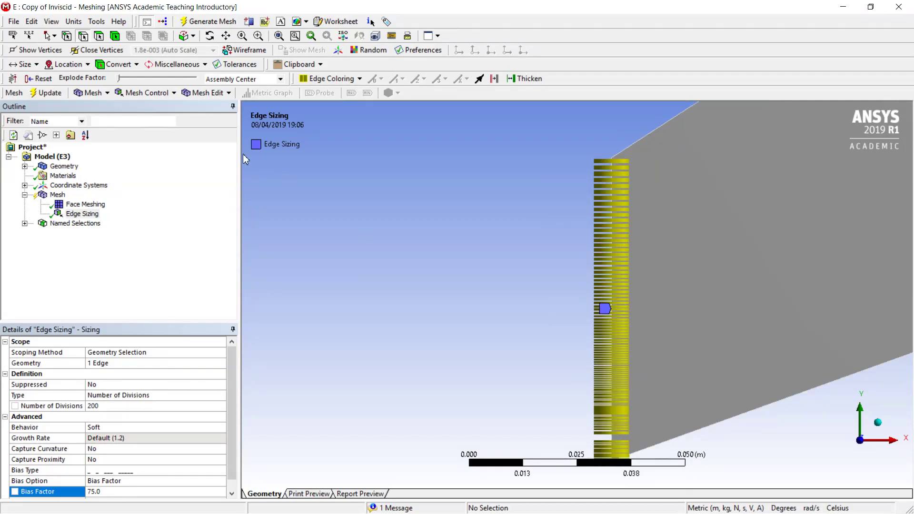
Step: Fit the diffuser in view and try inserting a Sizing control from the Mesh node's menu
click(279, 36)
right_click(62, 197)
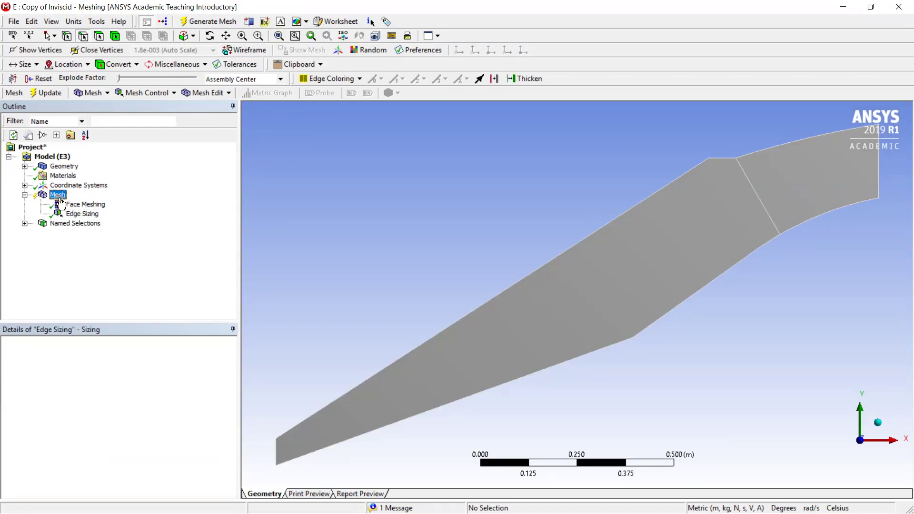
mouse_move(87, 207)
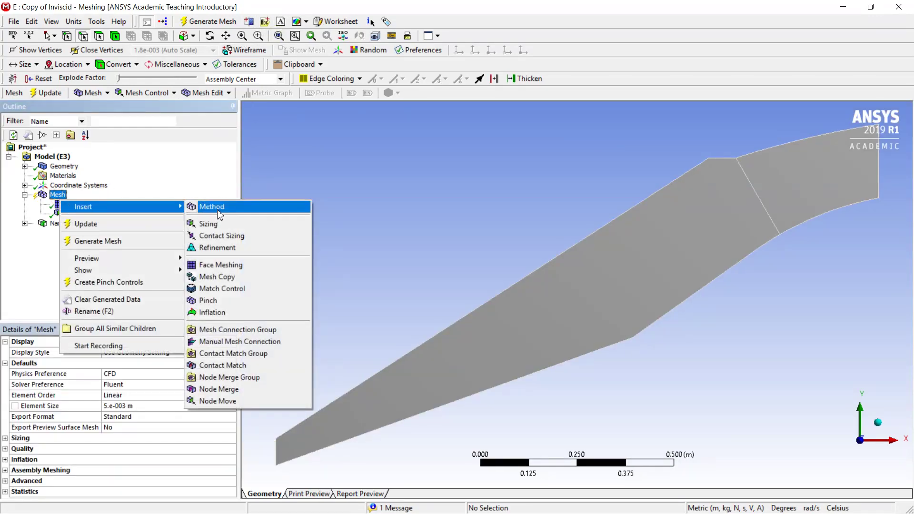
click(210, 224)
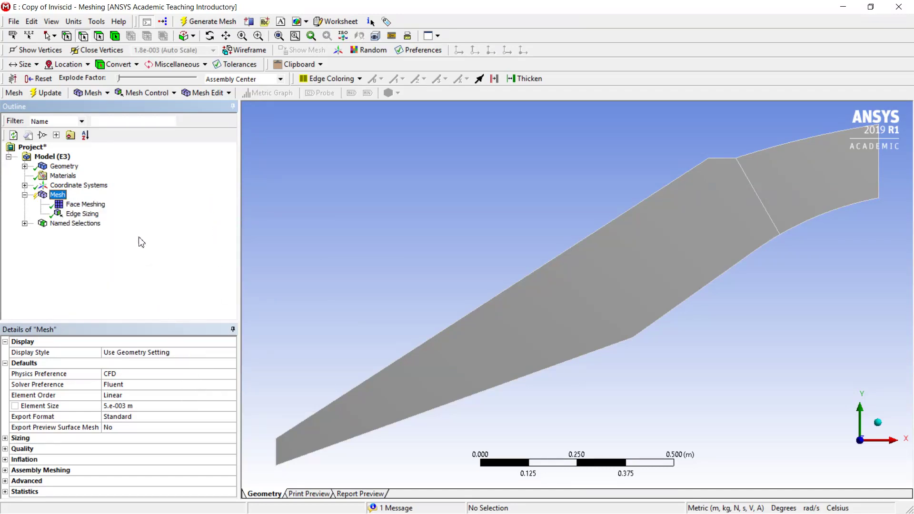
right_click(57, 195)
mouse_move(75, 199)
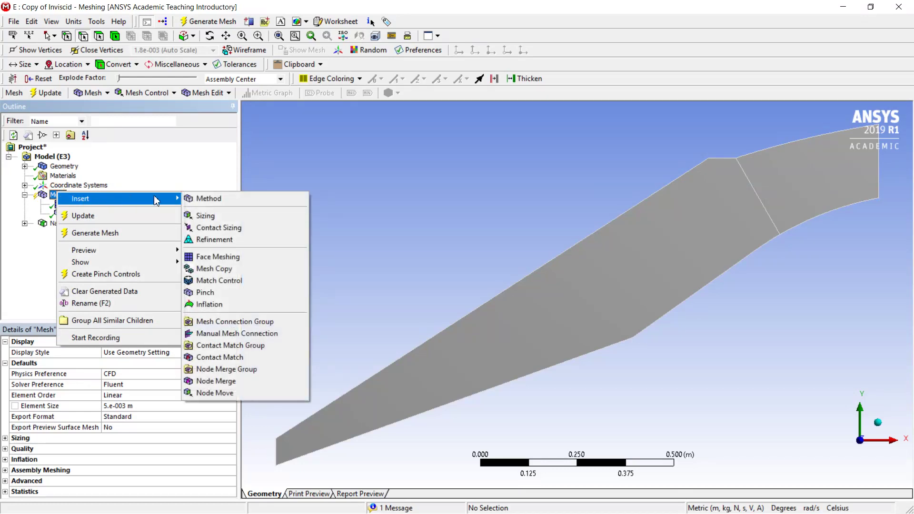
click(208, 214)
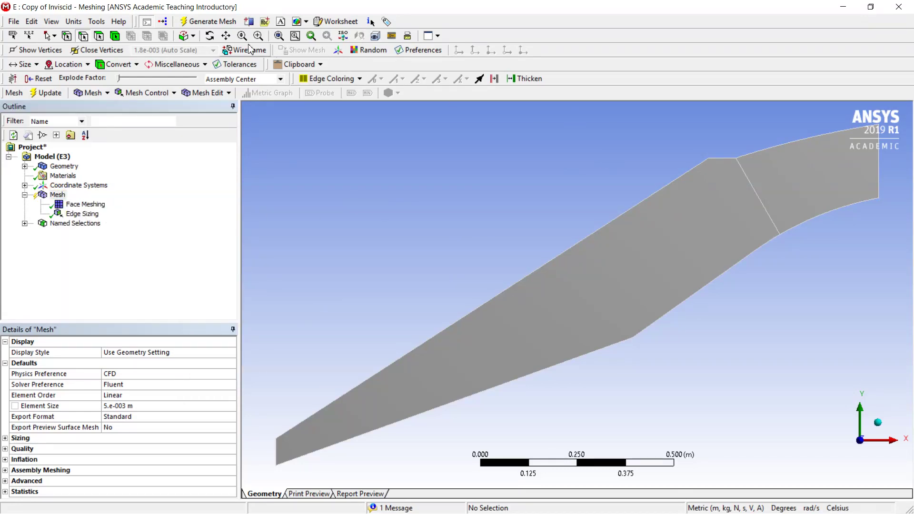
Step: Select the right outlet edge and middle split edge and choose an action from their context menu
click(83, 36)
click(879, 176)
ctrl+click(768, 210)
right_click(549, 167)
mouse_move(567, 176)
click(773, 179)
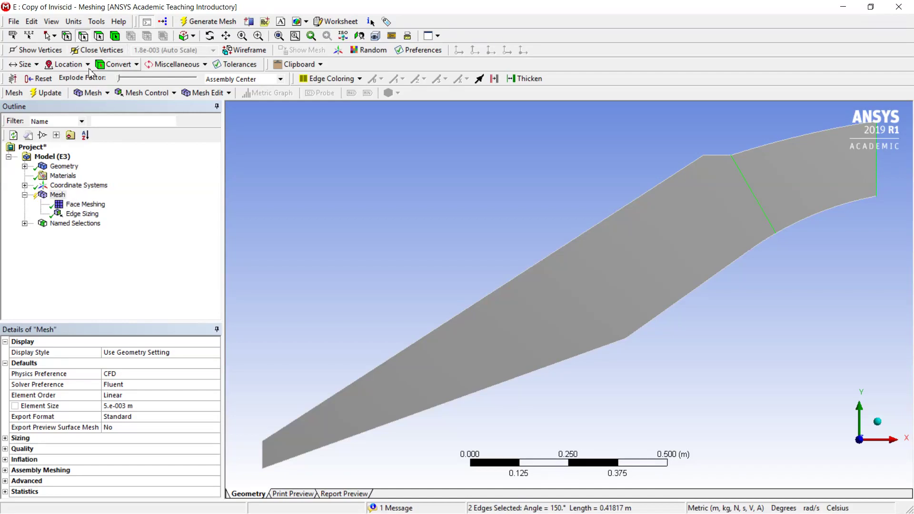
Step: Generate the diffuser mesh and review the Edge Sizing settings
click(50, 93)
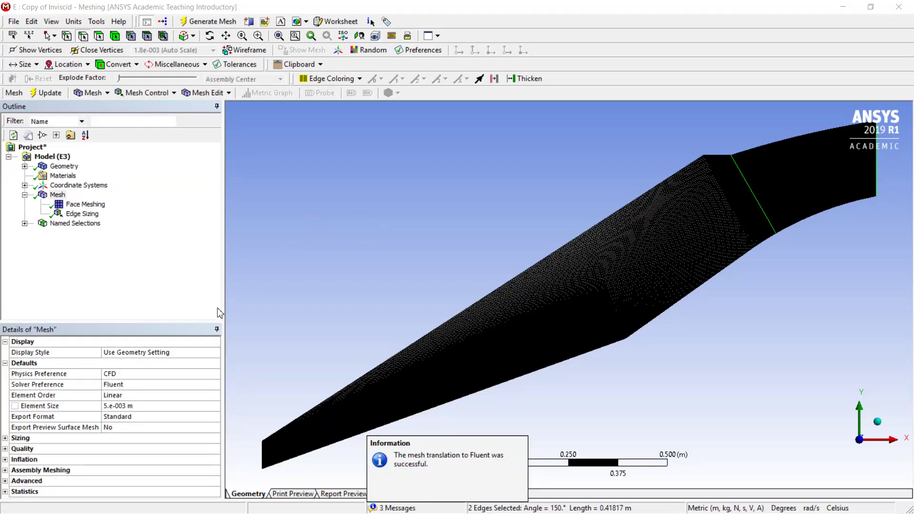
click(84, 215)
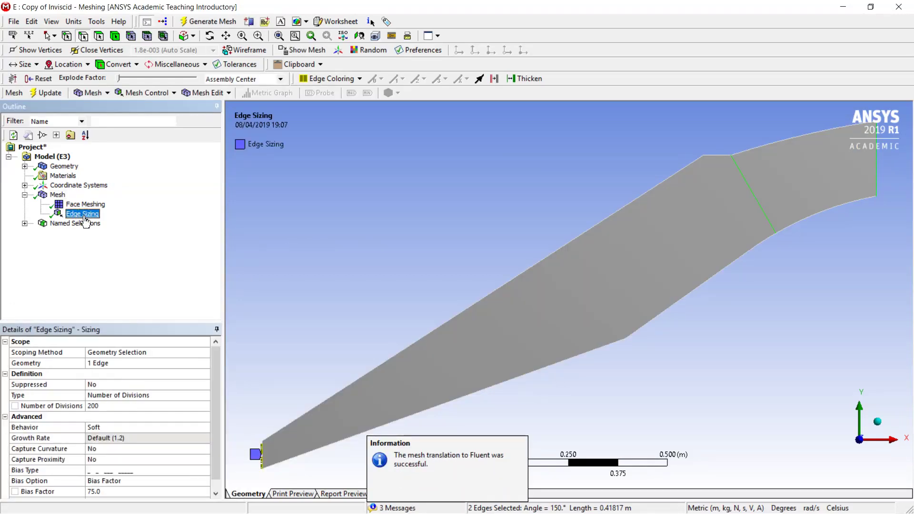
click(57, 195)
right_click(62, 197)
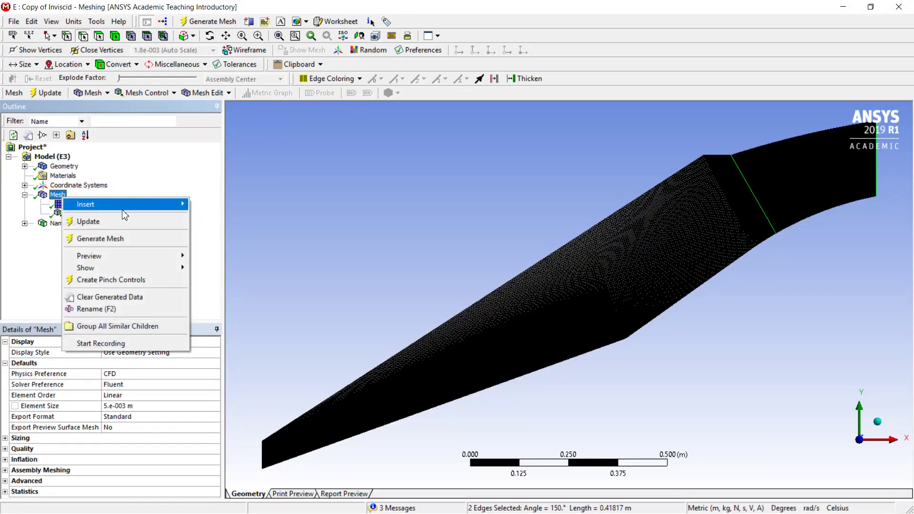
mouse_move(186, 208)
click(208, 267)
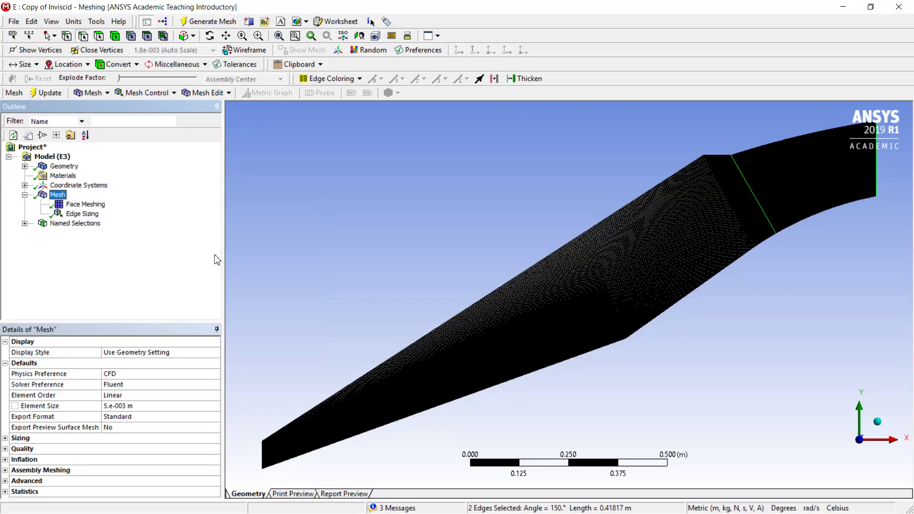
Step: Select the outlet edge and slanted interior edge and insert a Sizing control on them
click(890, 161)
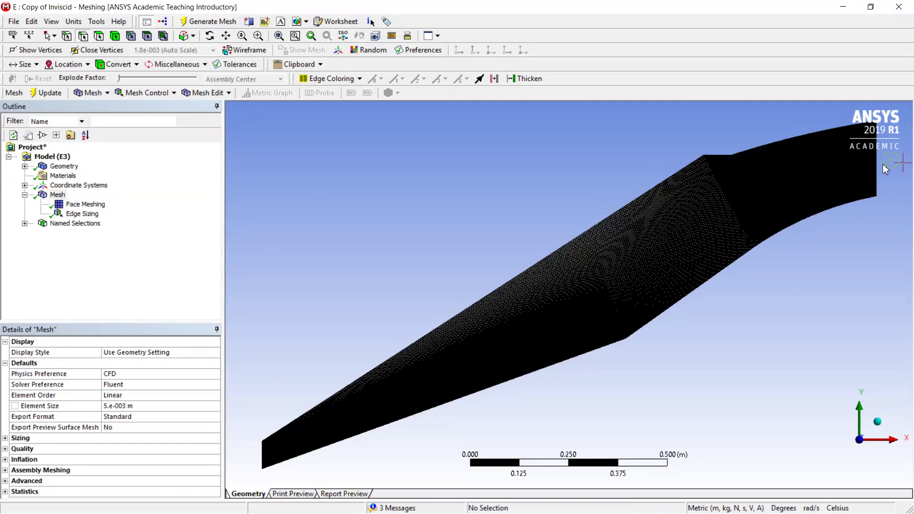
click(877, 167)
ctrl+click(758, 200)
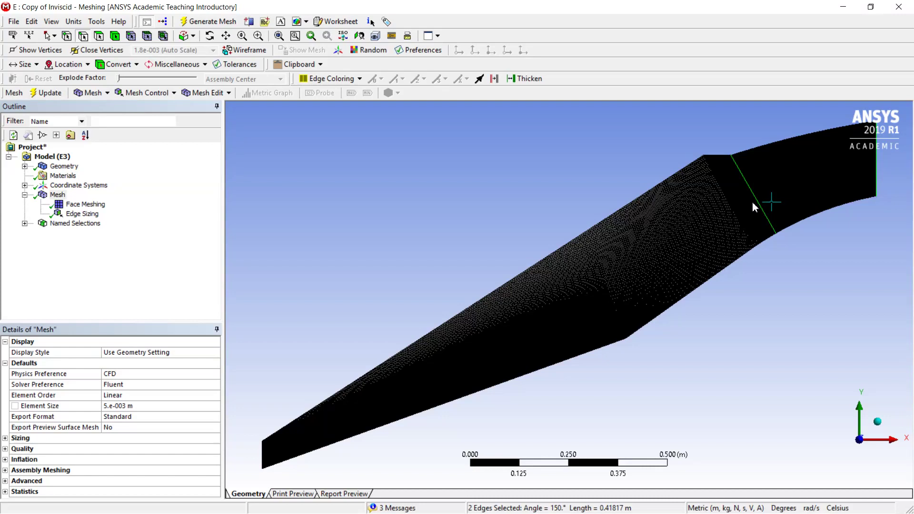
right_click(288, 256)
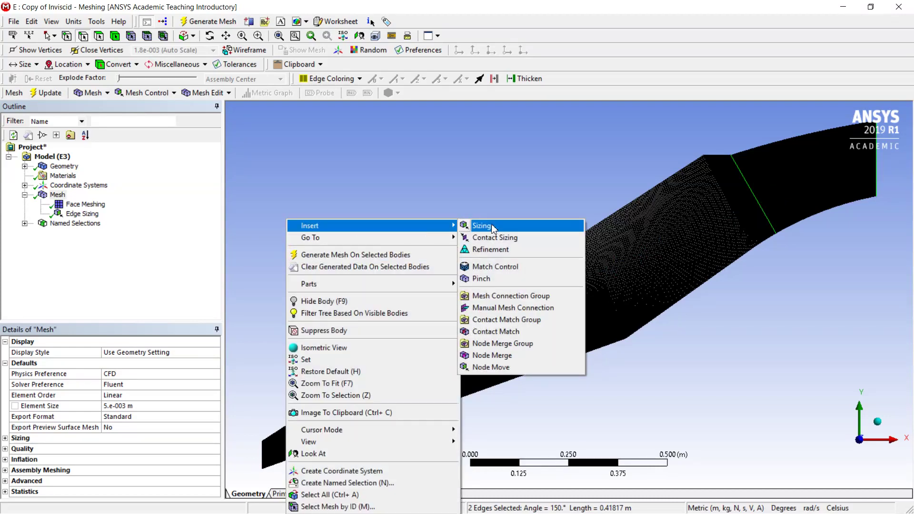
click(482, 227)
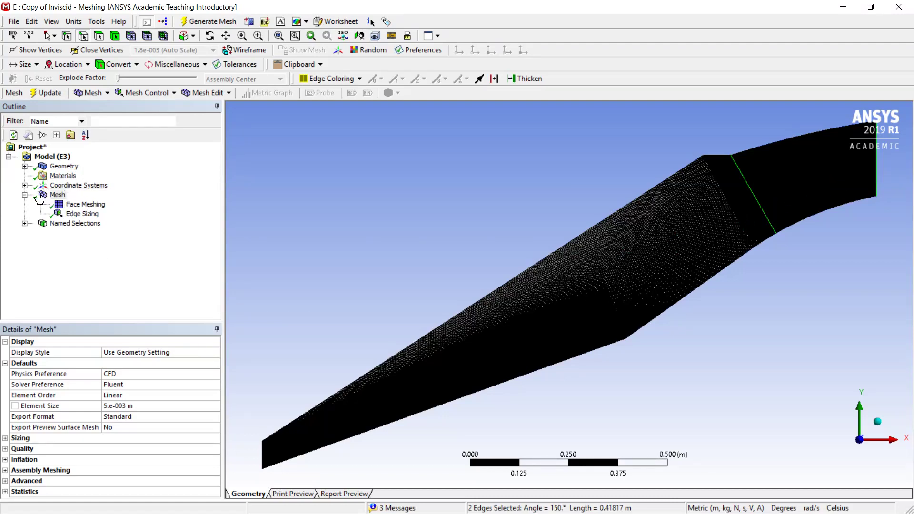
Step: Add a sizing control through the Mesh node's Insert menu
click(26, 197)
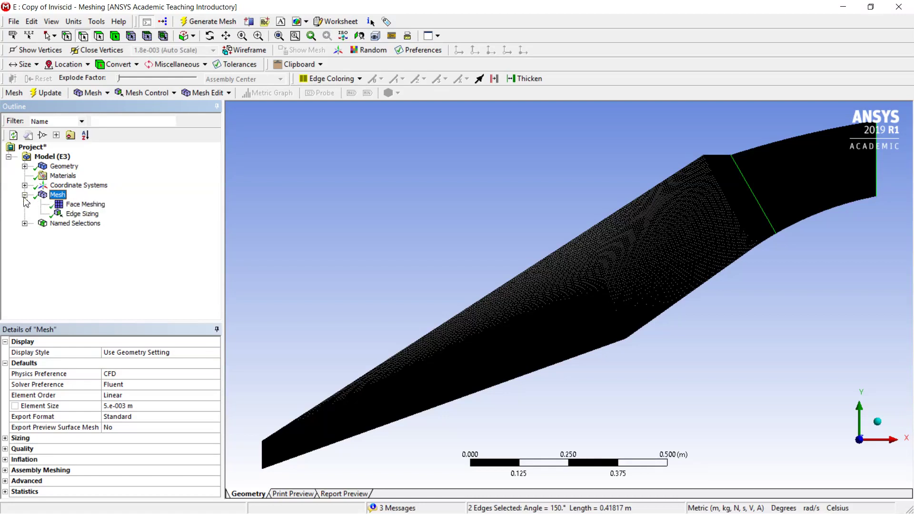
right_click(60, 196)
mouse_move(84, 208)
click(241, 204)
Step: Add an edge sizing on the two edges set to 200 divisions
click(167, 94)
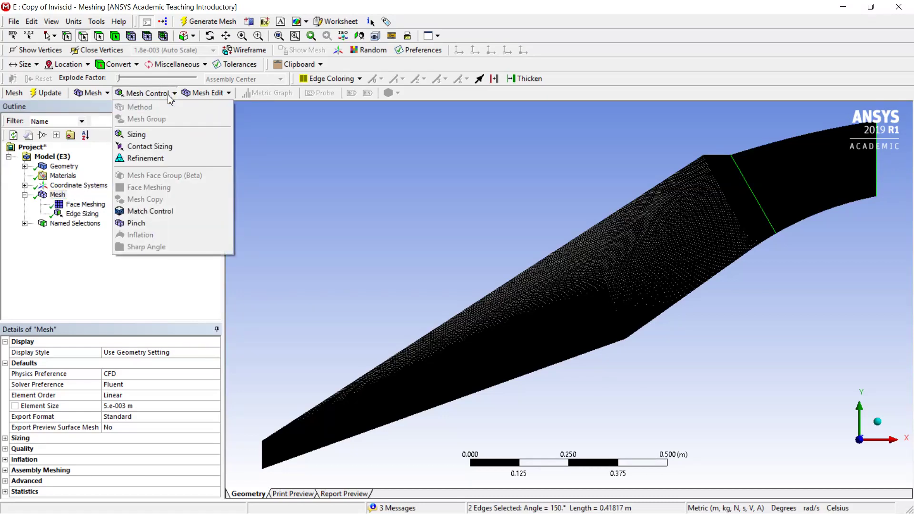
click(142, 134)
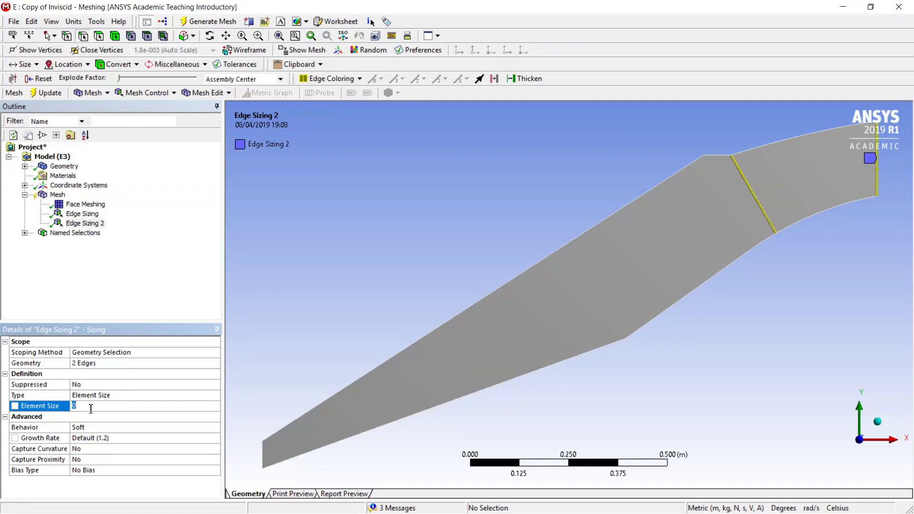
click(211, 396)
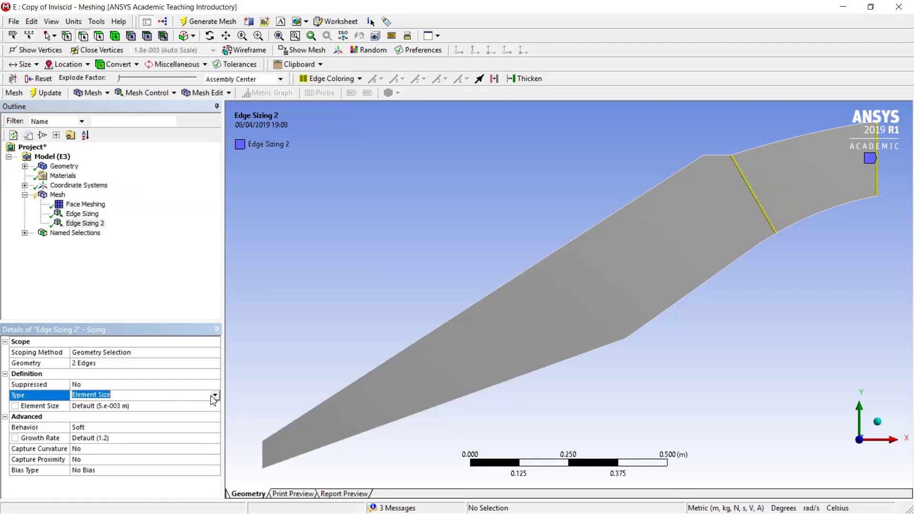
click(215, 396)
click(140, 410)
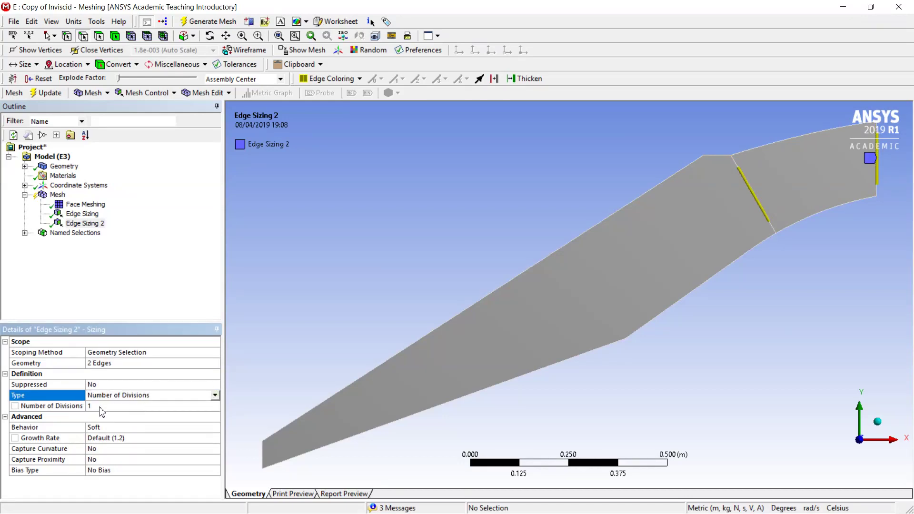
click(101, 406)
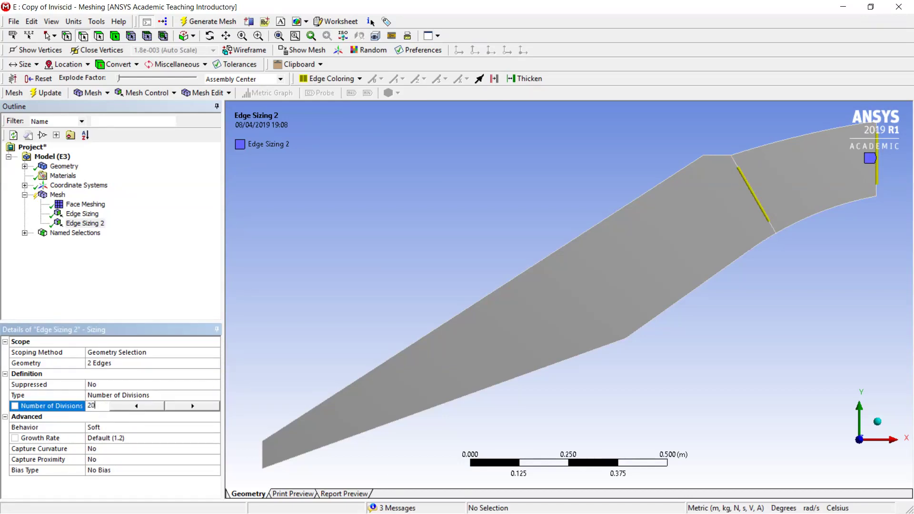
key(Return)
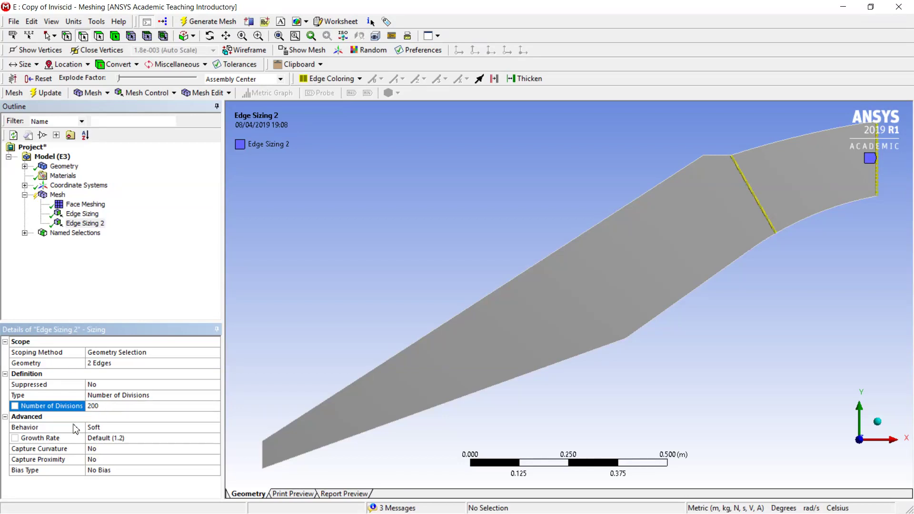
Step: Give the sizing a centre-clustered bias with bias factor 100, then zoom in to check the divisions
click(109, 471)
click(215, 470)
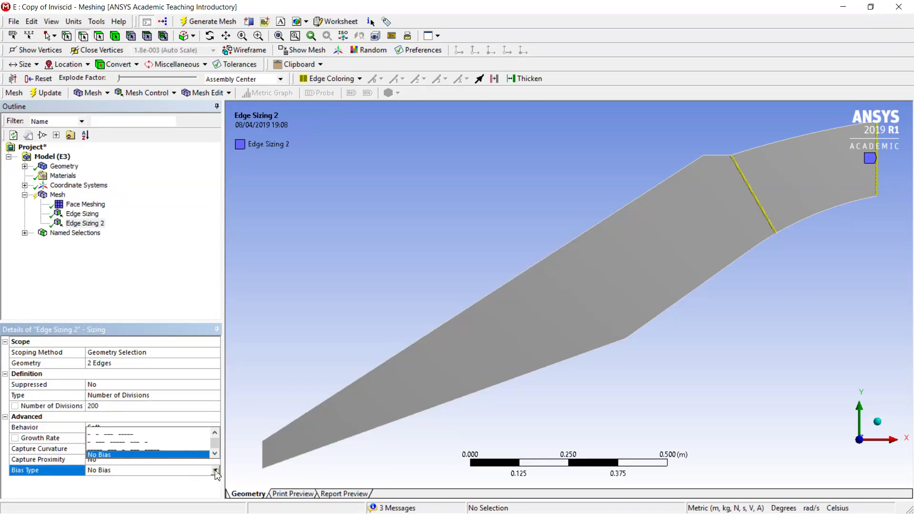
click(133, 441)
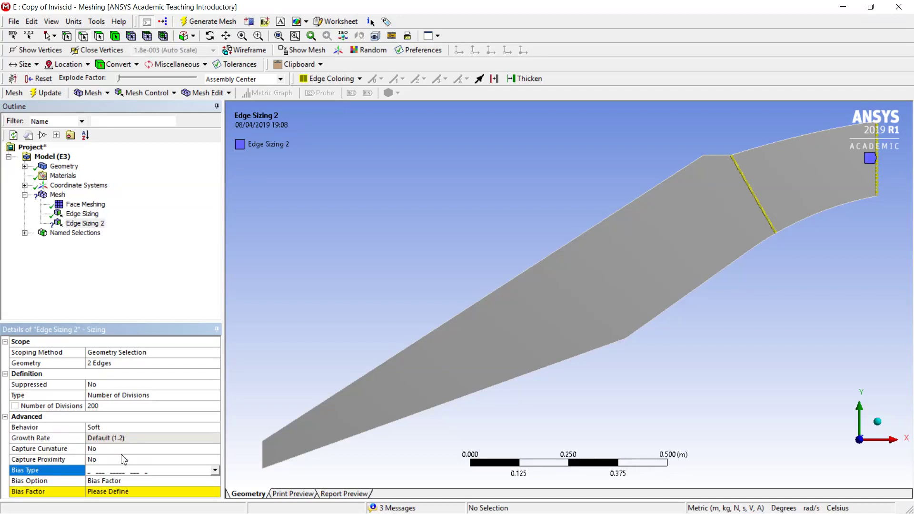
click(115, 492)
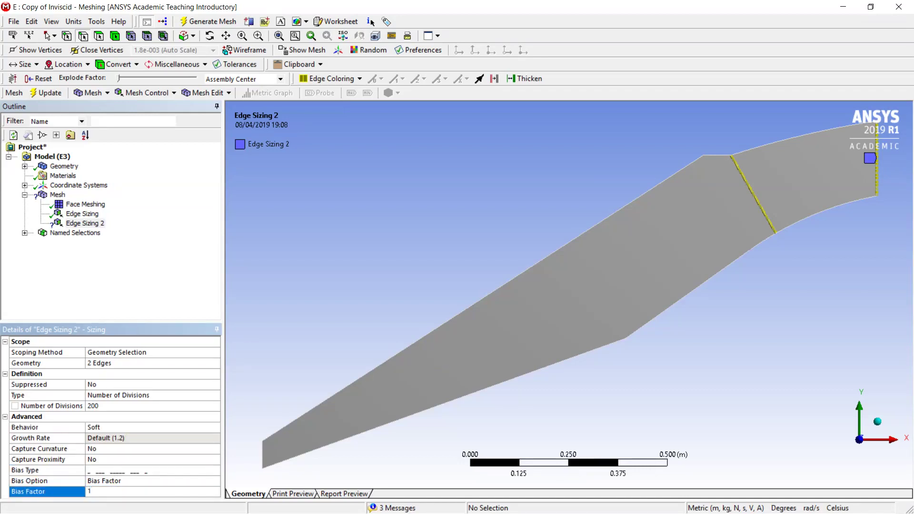
key(Return)
drag(696, 119, 792, 257)
drag(484, 165, 677, 449)
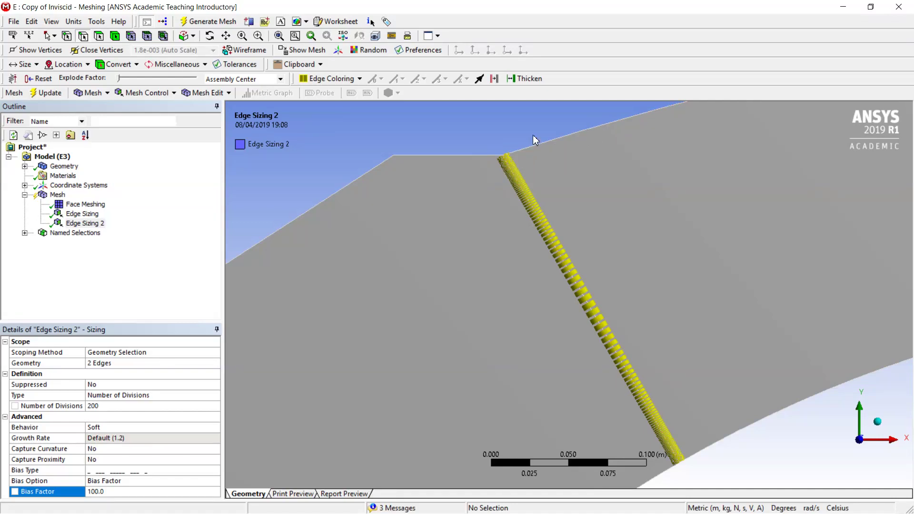
scroll(438, 259, down, 5)
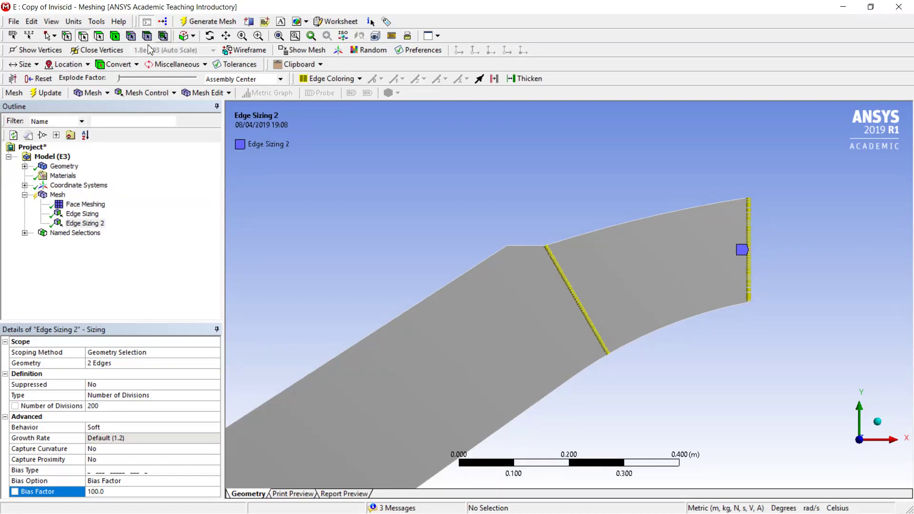
Step: Regenerate the mesh with Edge Sizing 2 and zoom into the refined edges
click(45, 93)
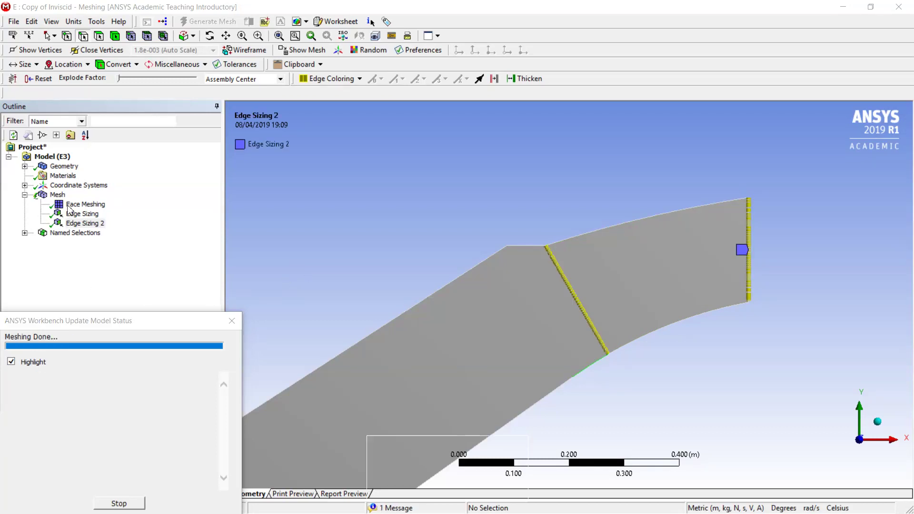
click(56, 195)
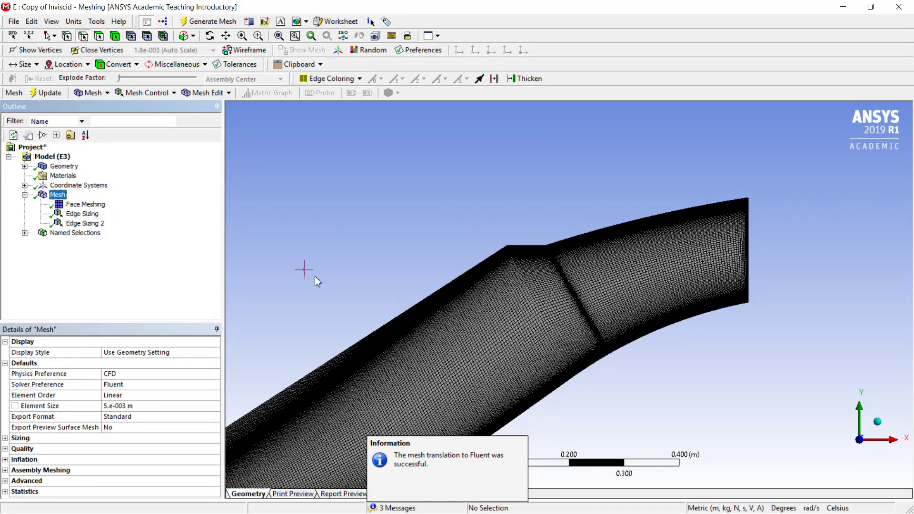
scroll(508, 361, up, 5)
scroll(508, 361, up, 2)
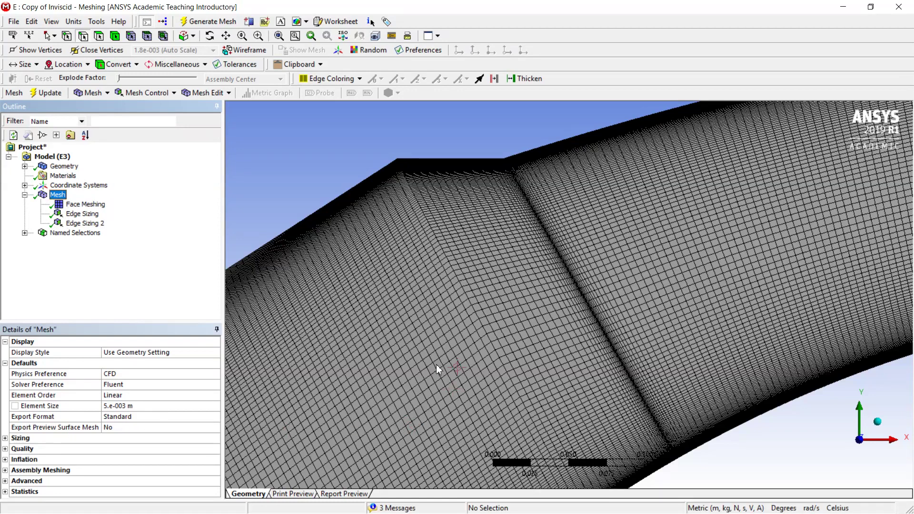
Step: Set Element Size to 4.e-003 m, update the mesh, and zoom out to view it
click(134, 410)
click(139, 406)
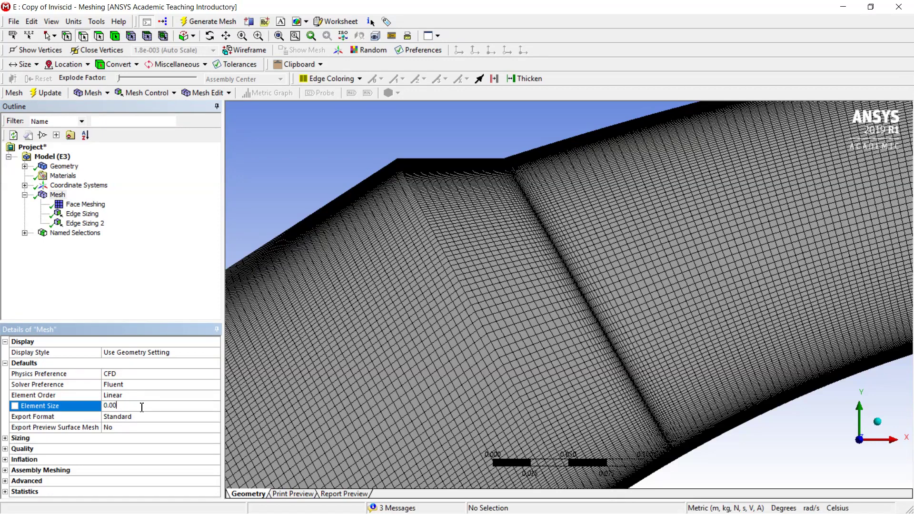
key(Return)
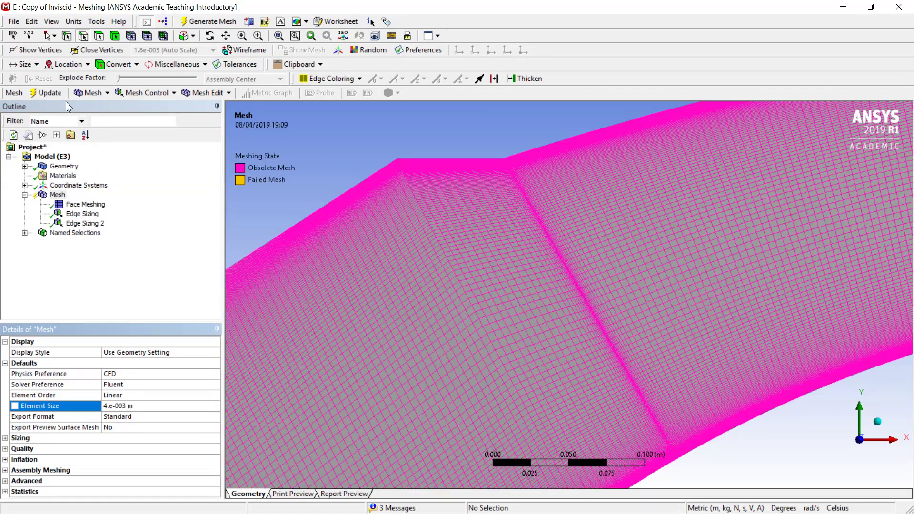
click(45, 90)
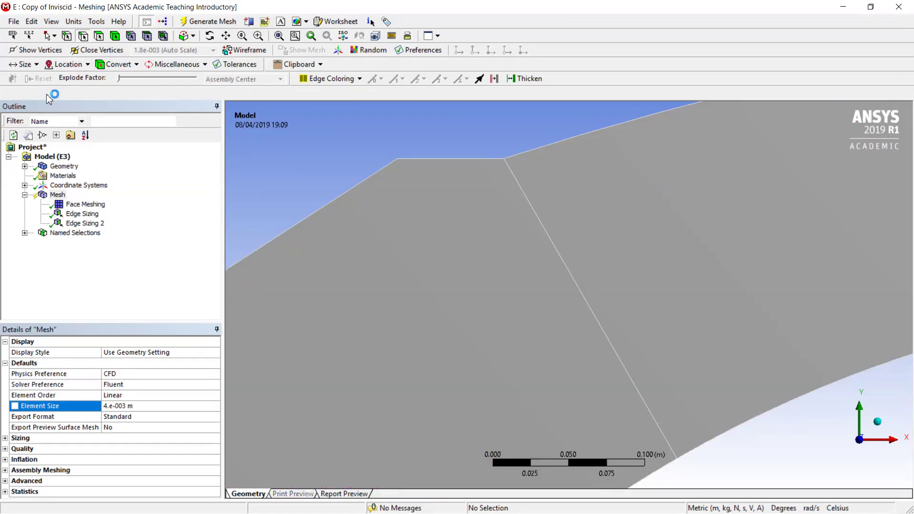
scroll(432, 245, up, 2)
scroll(432, 245, down, 5)
scroll(436, 267, down, 1)
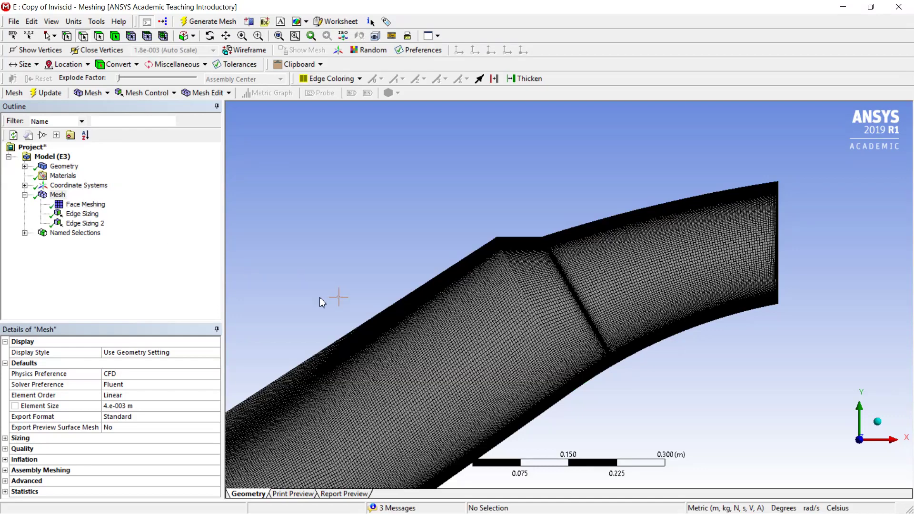
scroll(319, 297, down, 5)
scroll(363, 358, down, 2)
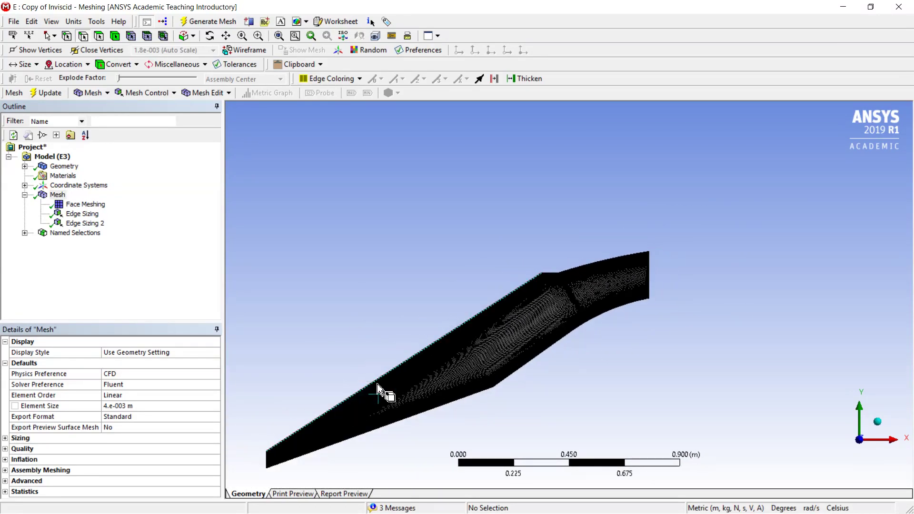
Step: Close Meshing and launch Fluent on Copy of Inviscid's Setup, loading the new mesh
click(906, 7)
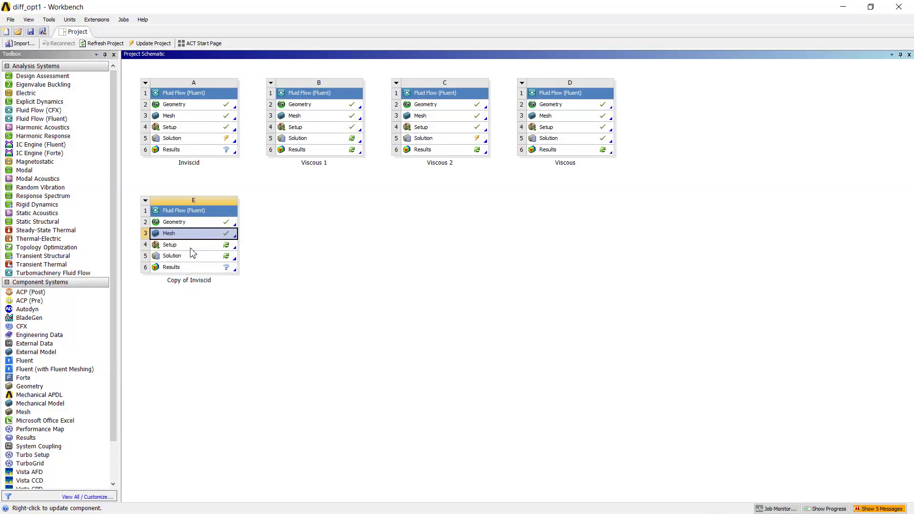
double_click(192, 246)
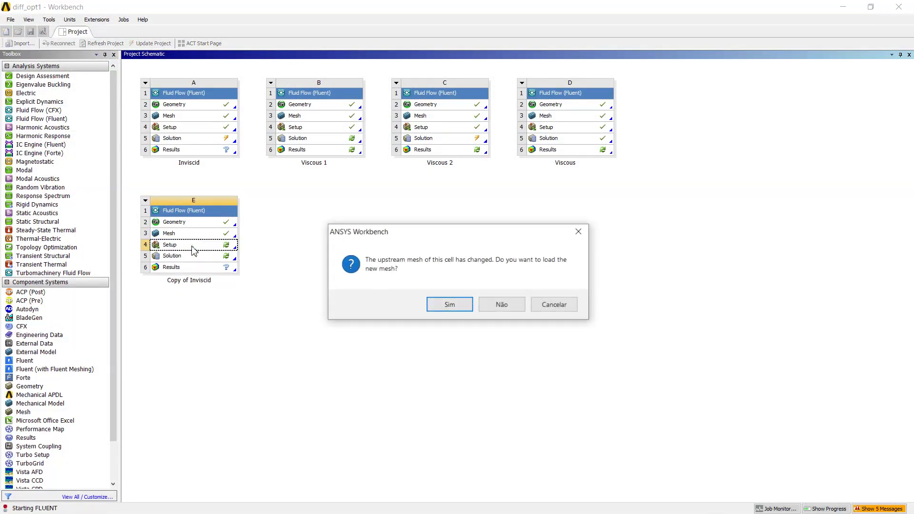
click(448, 304)
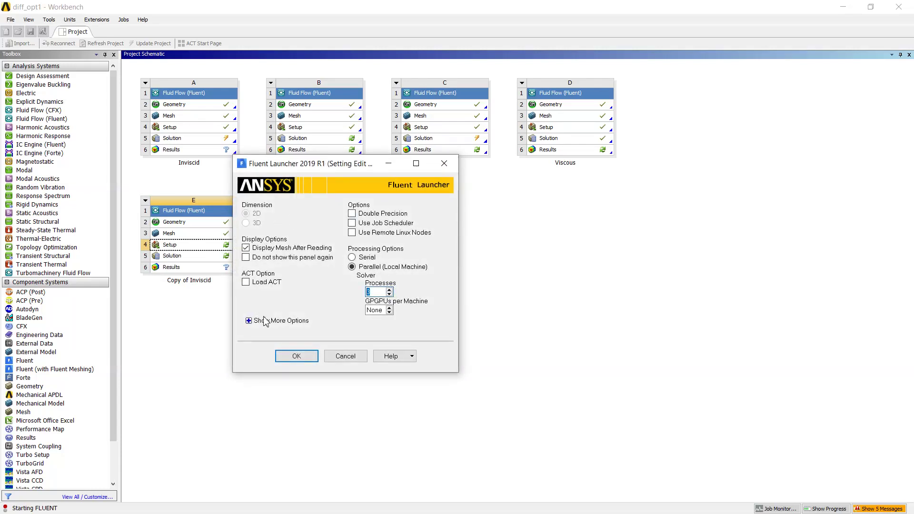
click(297, 357)
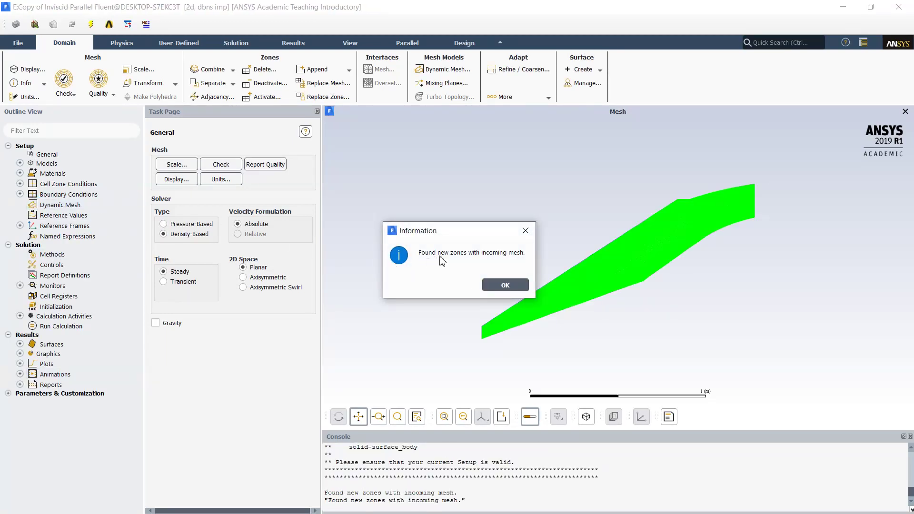
Step: Change the Viscous model from Inviscid to Spalart-Allmaras (1 eqn)
click(517, 285)
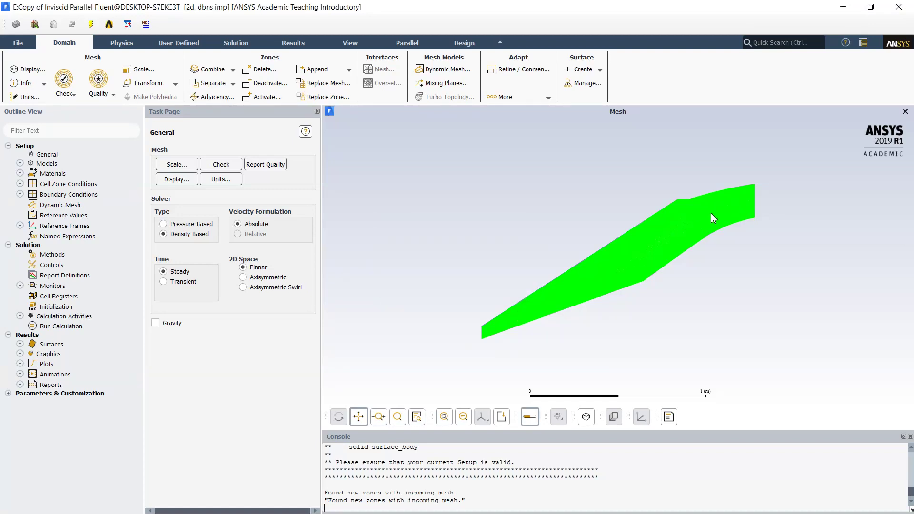
click(20, 163)
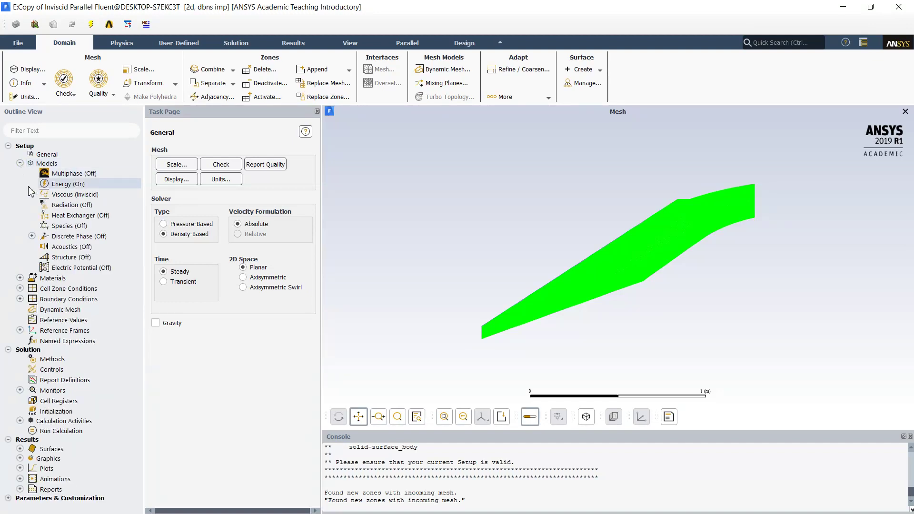
double_click(70, 196)
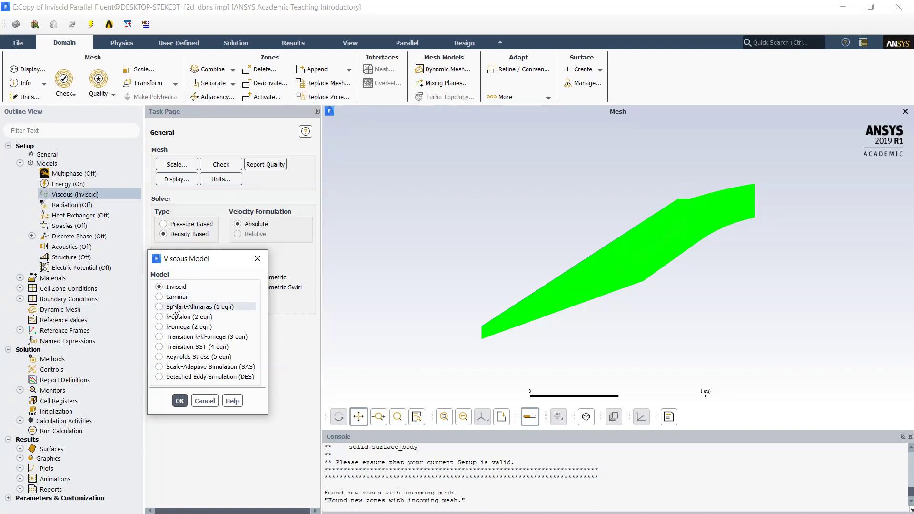
click(174, 308)
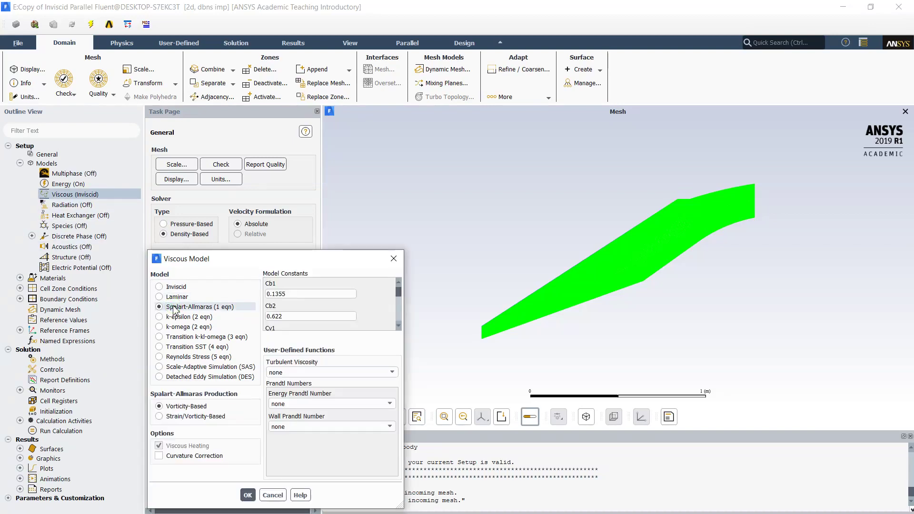
click(247, 495)
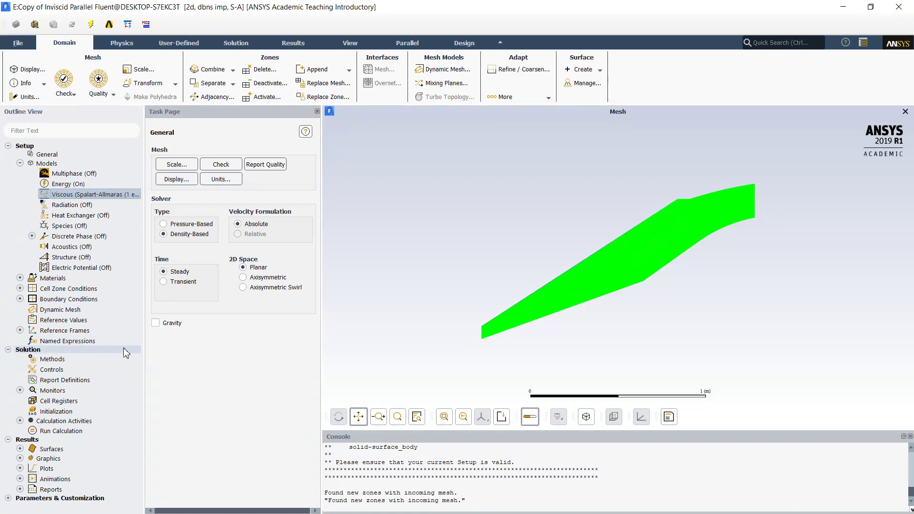
Step: Set Modified Turbulent Viscosity to Second Order Upwind and run standard initialization
click(60, 361)
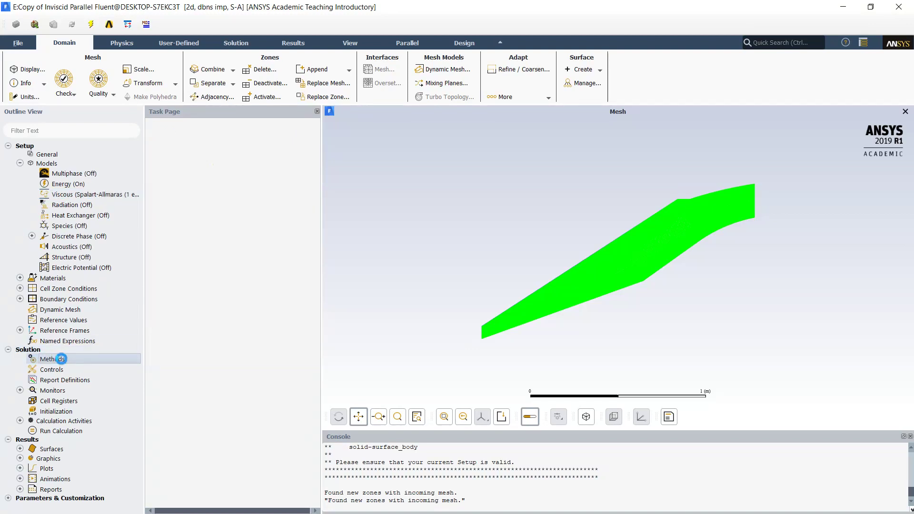
click(241, 261)
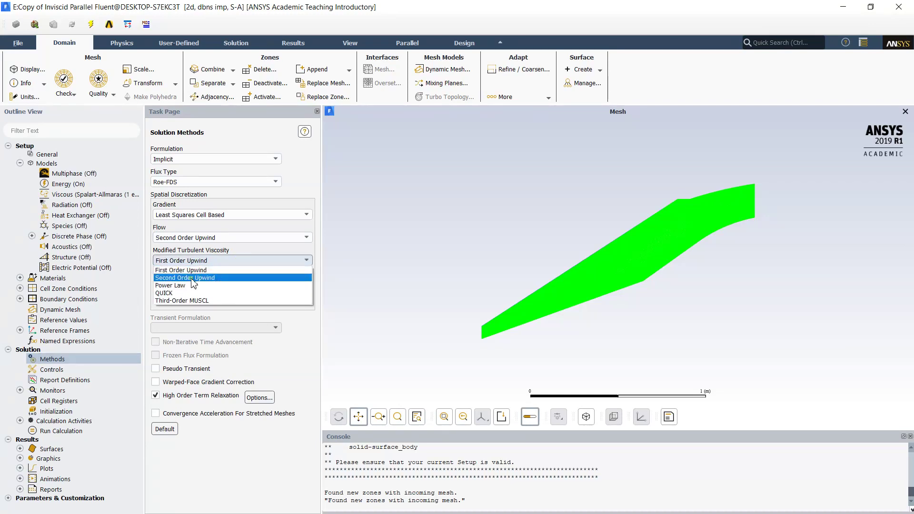
click(192, 278)
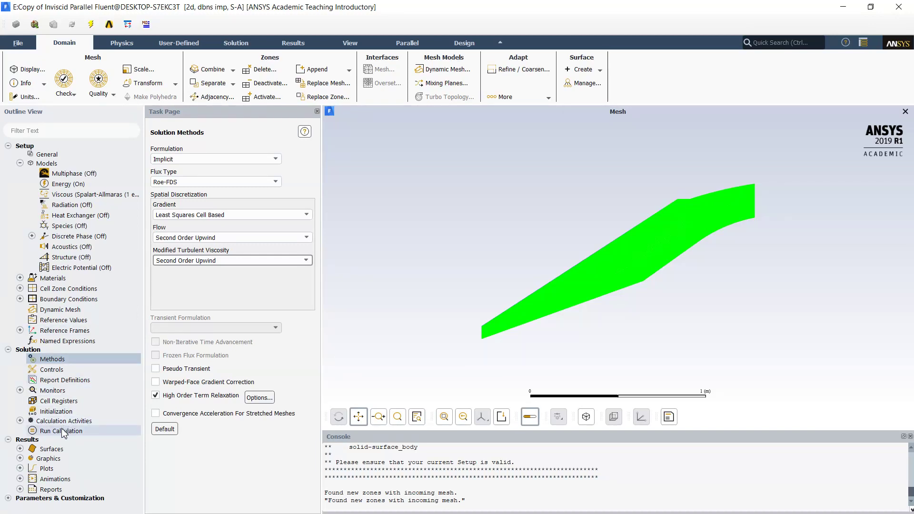
click(56, 411)
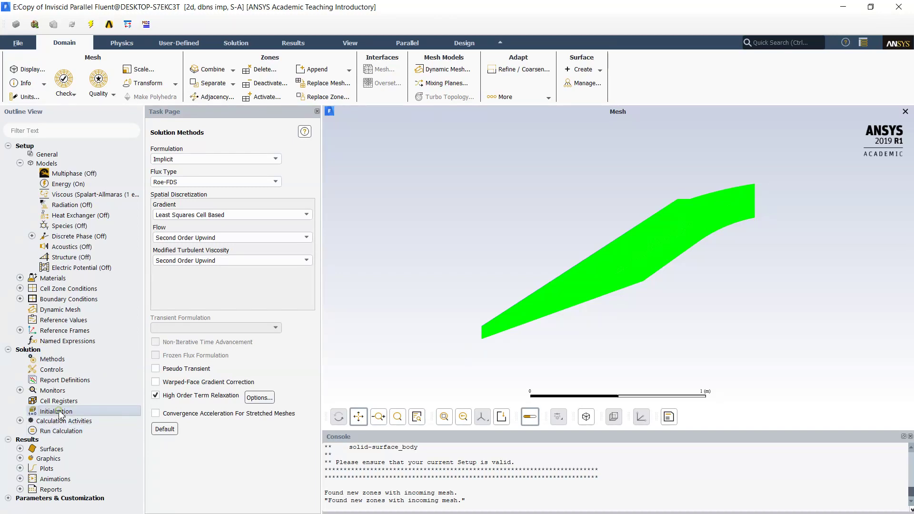
click(171, 395)
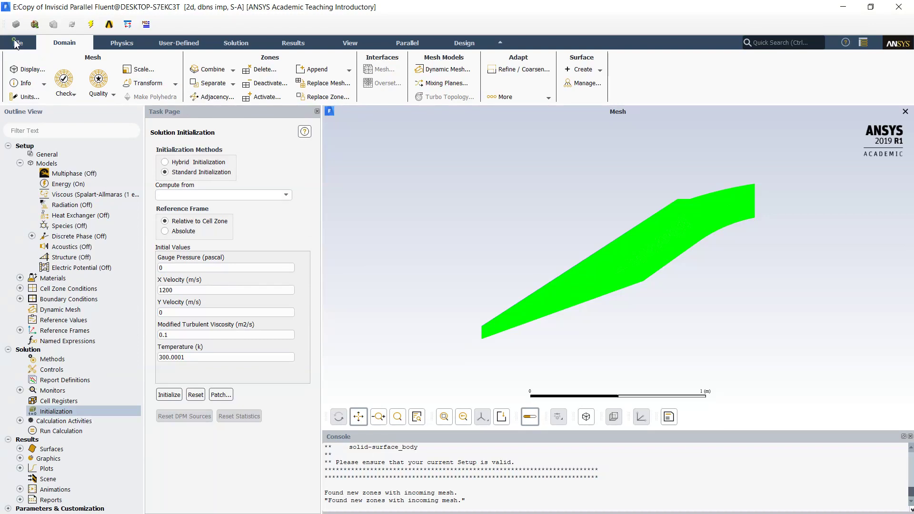
Step: Interpolate data from dp0\FFF\Fluent\ip10700.ip onto the solid-surface_body zone
click(17, 44)
click(34, 215)
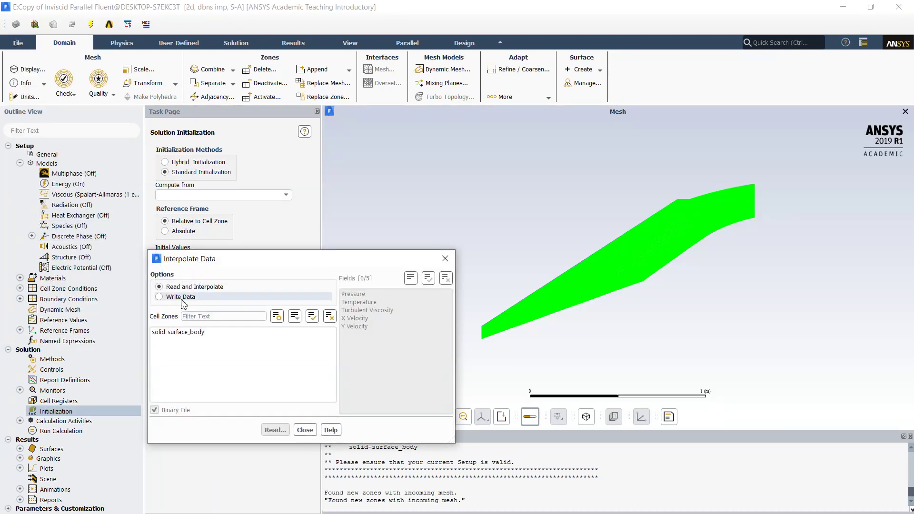
click(200, 332)
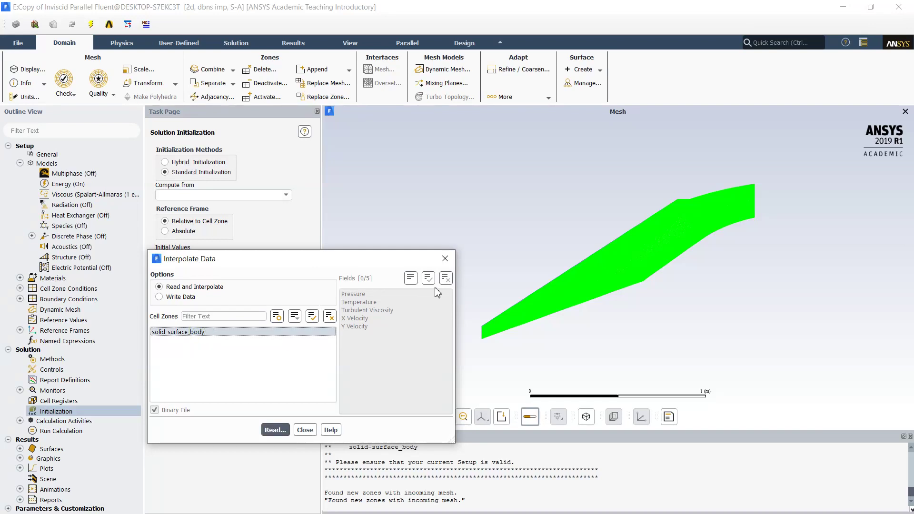
click(275, 430)
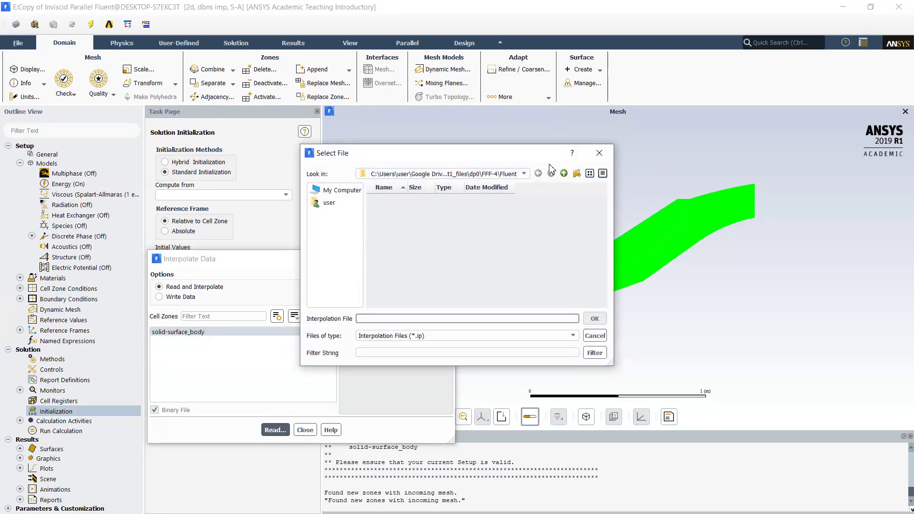
click(564, 174)
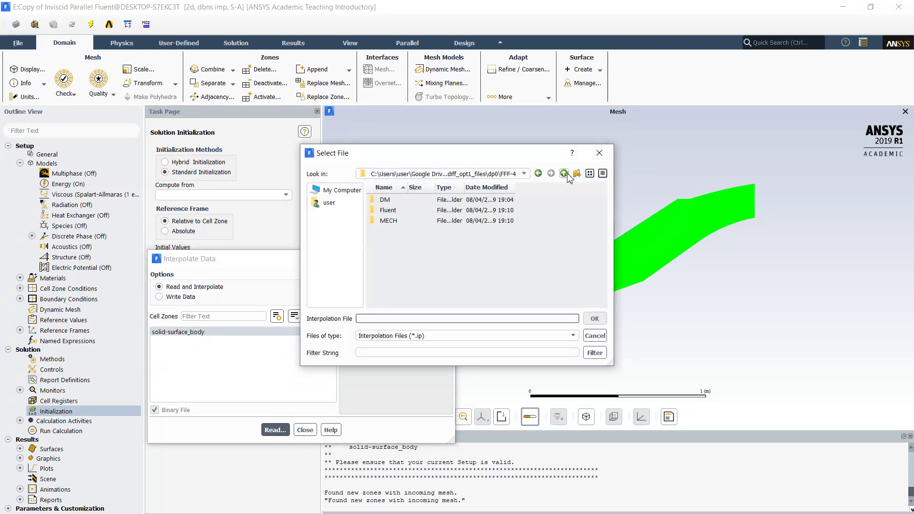
click(565, 174)
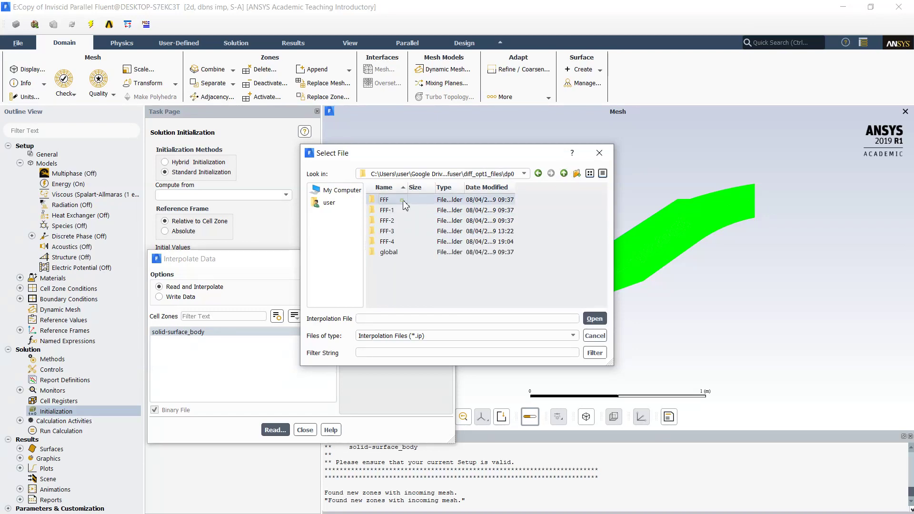
double_click(384, 199)
double_click(388, 210)
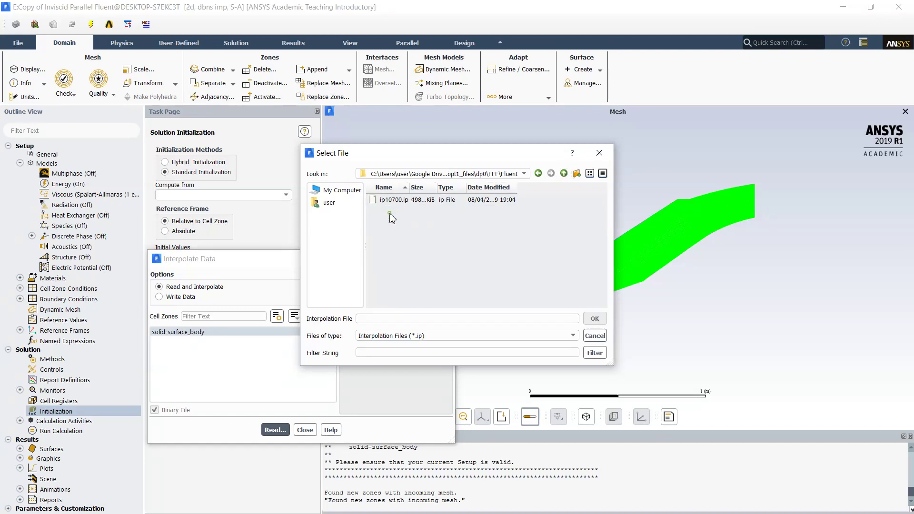
double_click(398, 204)
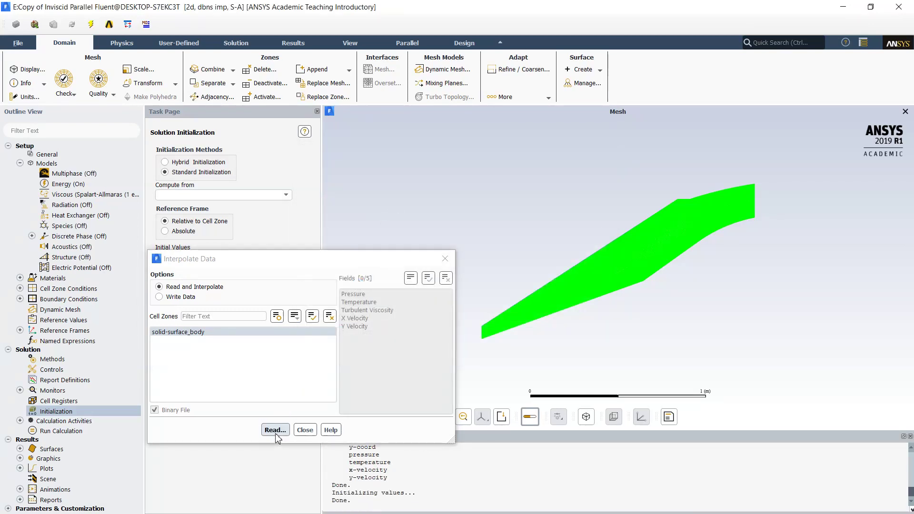
Step: Display contour-1 Mach Number contours on solid-surface_body, ranging 4.51e-02 to 3.47
click(304, 430)
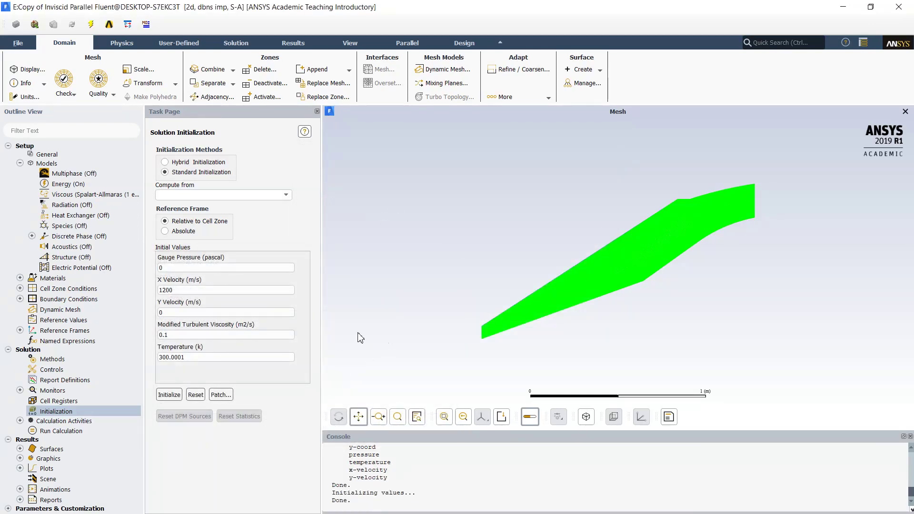
click(20, 458)
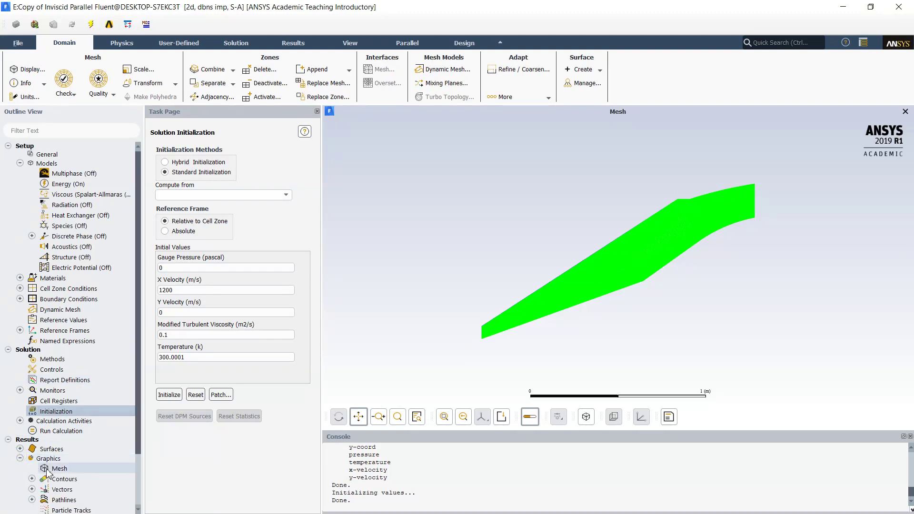
double_click(64, 479)
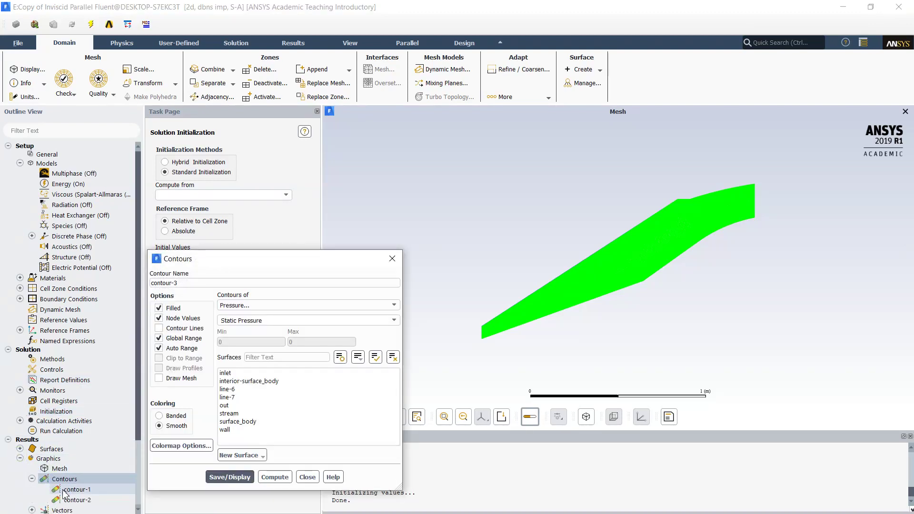
double_click(66, 490)
click(235, 479)
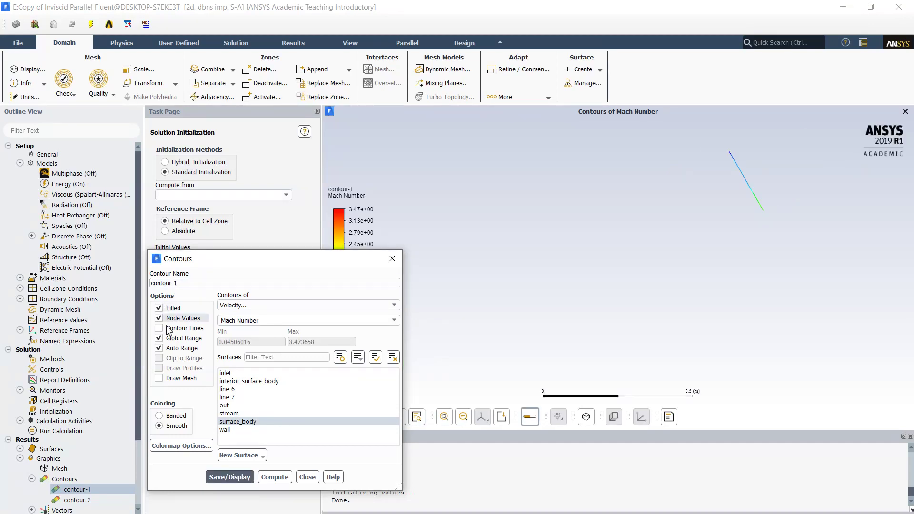
click(236, 422)
click(220, 476)
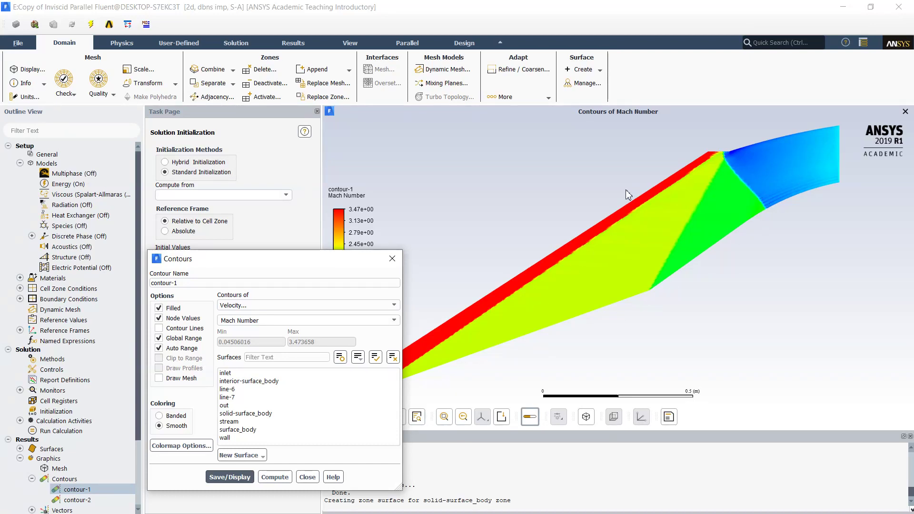
drag(304, 257, 335, 139)
click(340, 359)
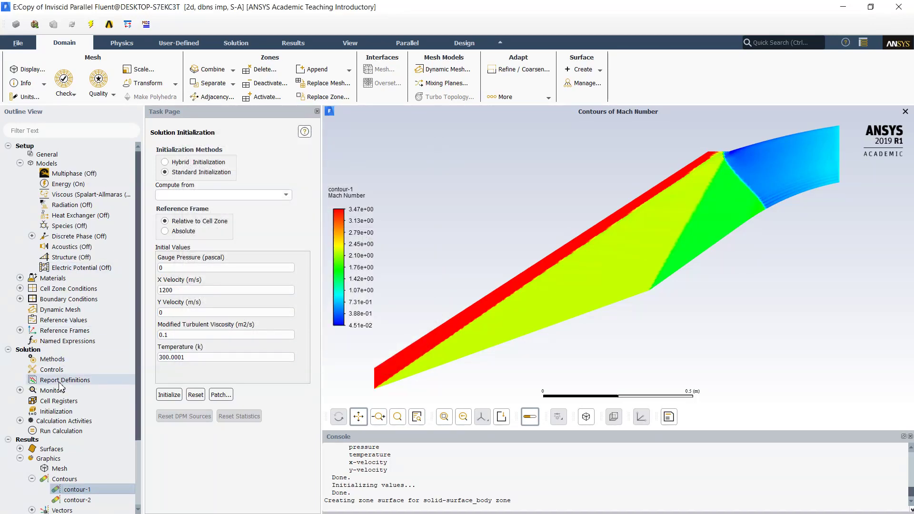
Step: Set the Courant Number in Solution Controls to 1
click(47, 370)
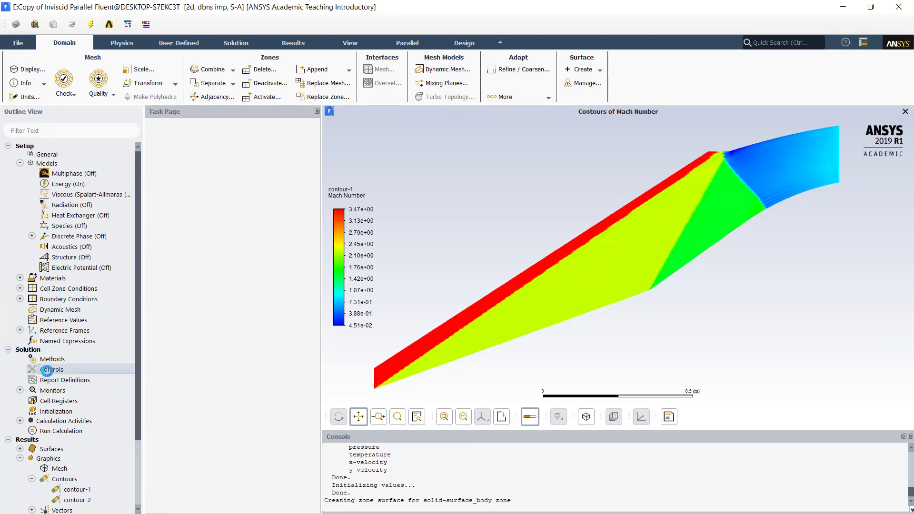
double_click(183, 159)
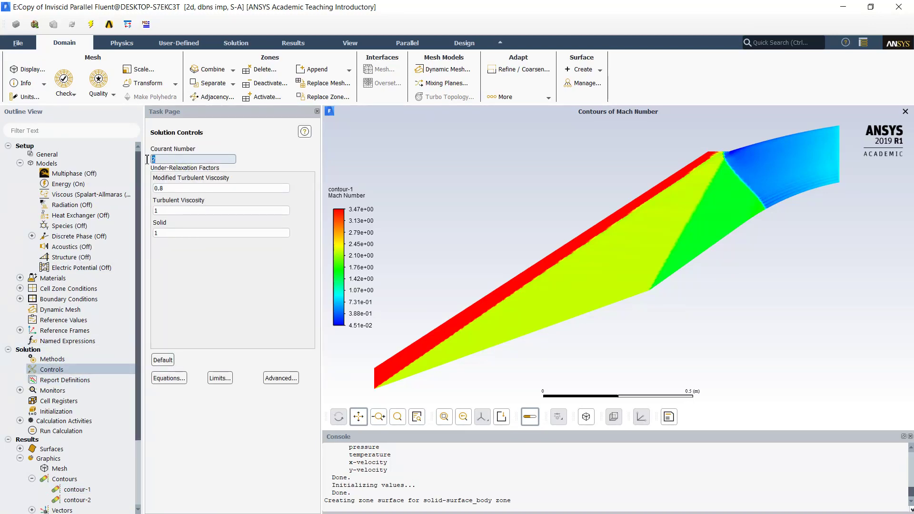
text(1)
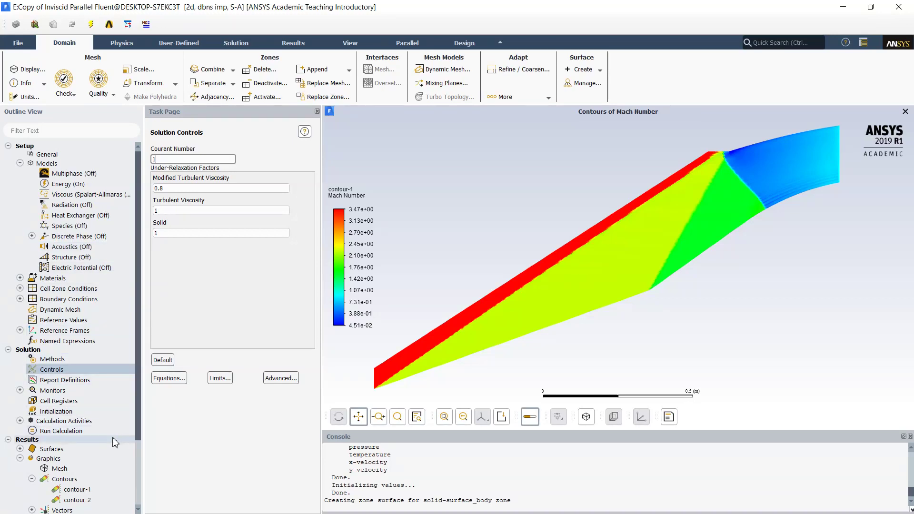
Step: Run the calculation for 100 iterations
click(72, 431)
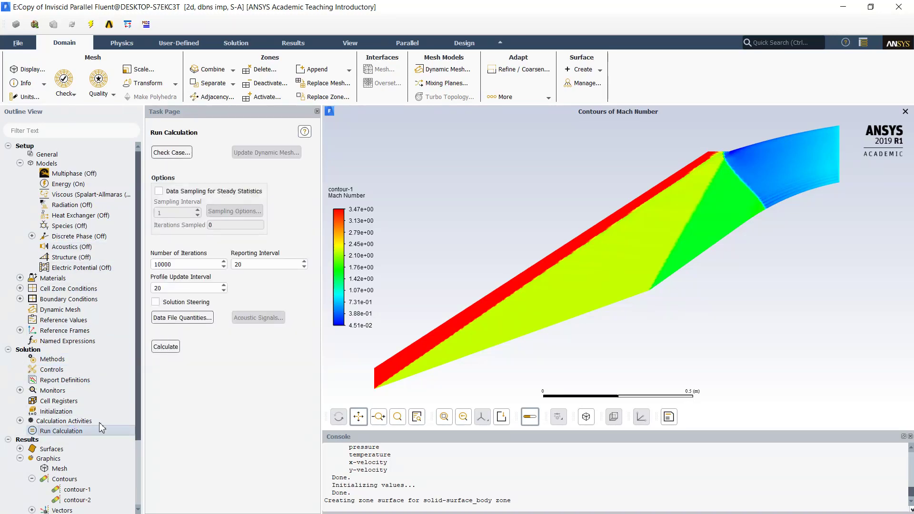
click(188, 265)
double_click(188, 265)
text(1)
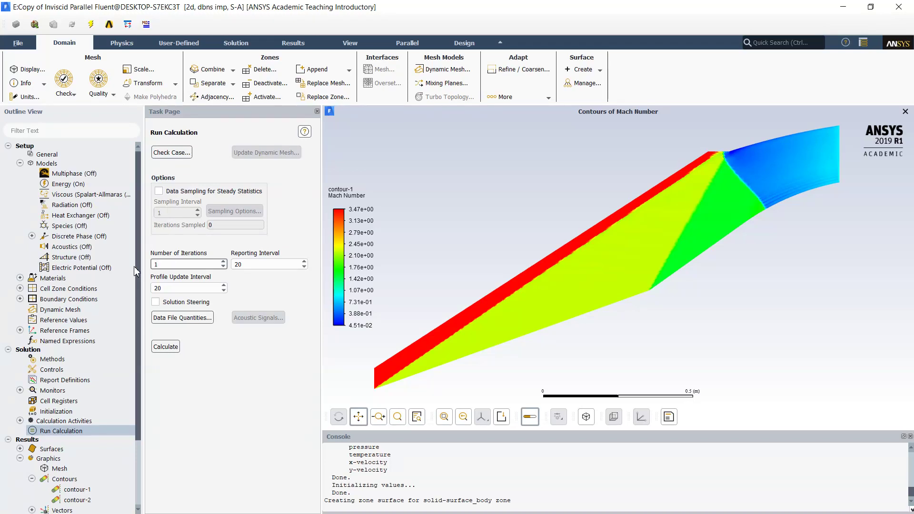
text(00)
click(166, 348)
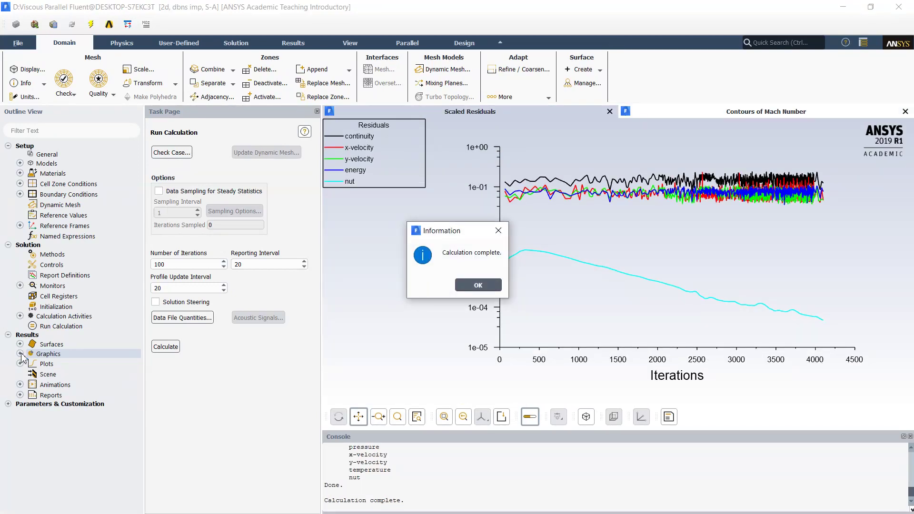
Step: Redisplay contour-1 Mach contours of the converged viscous solution, ranging 8.35e-03 to 3.68
click(477, 285)
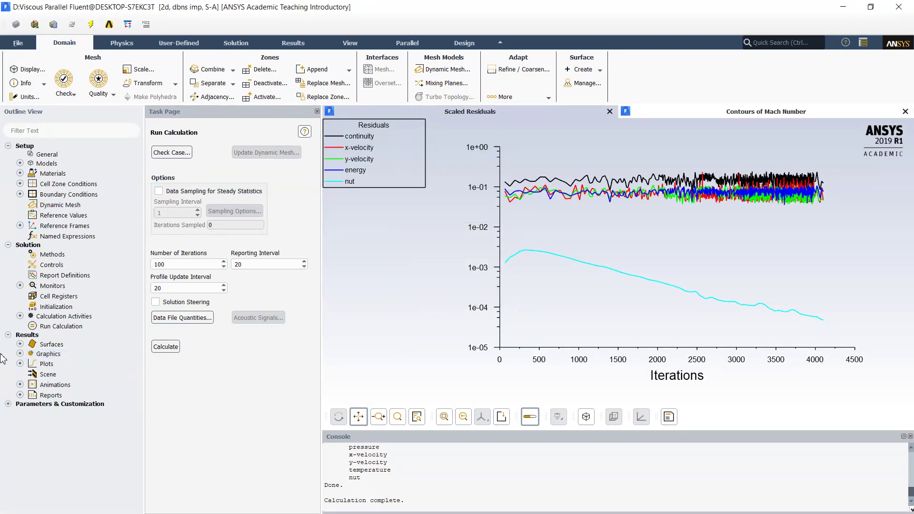
click(19, 354)
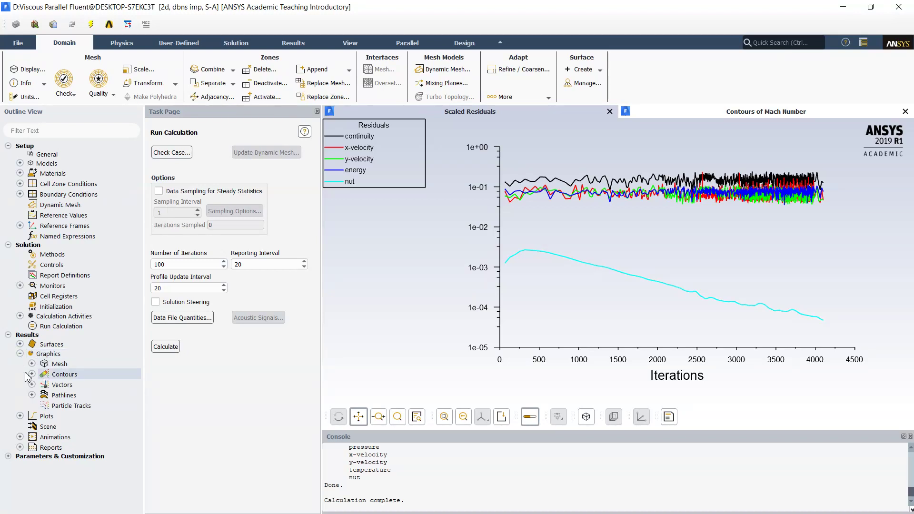
click(32, 375)
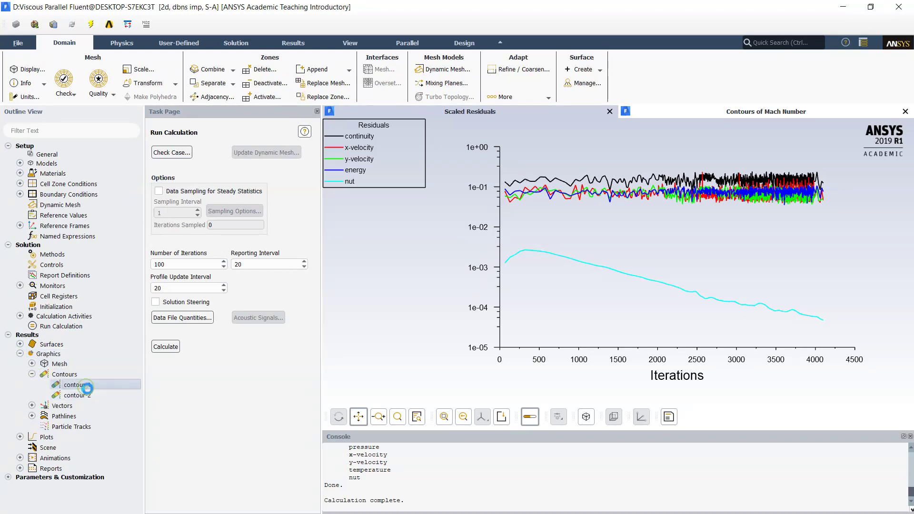
double_click(78, 384)
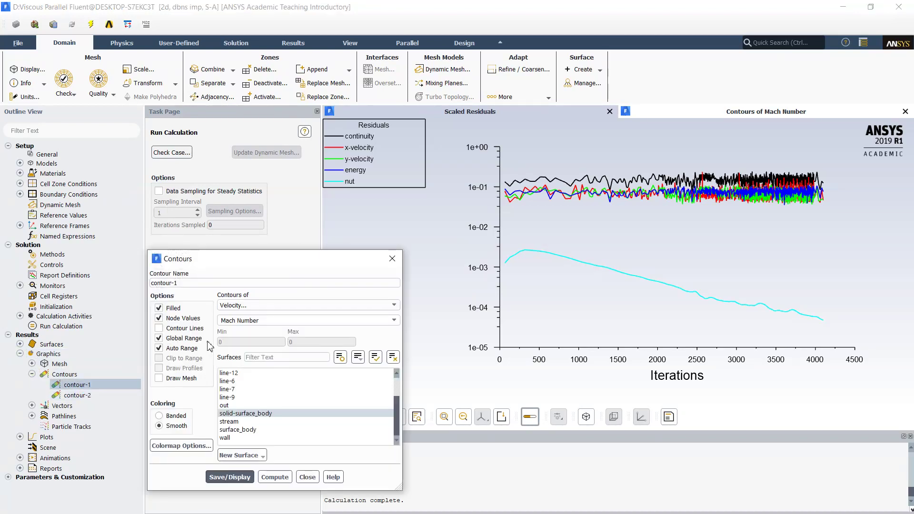
click(225, 476)
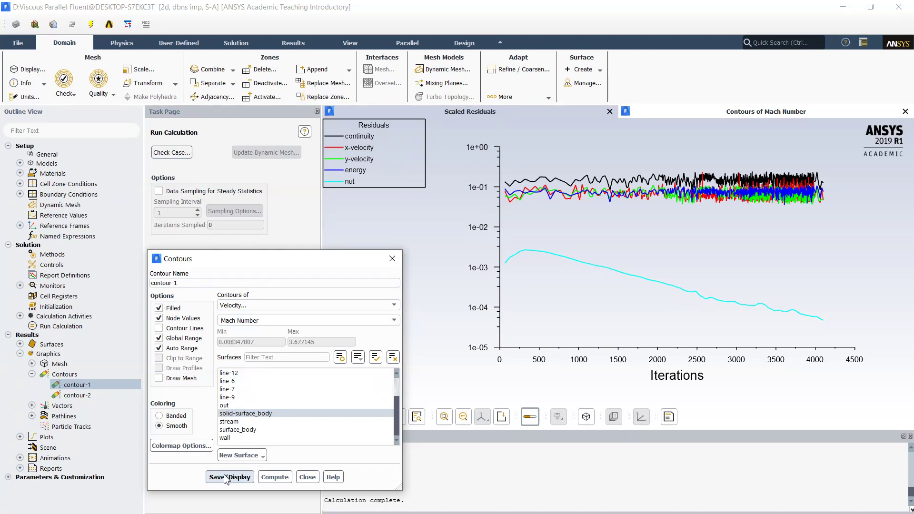
click(716, 115)
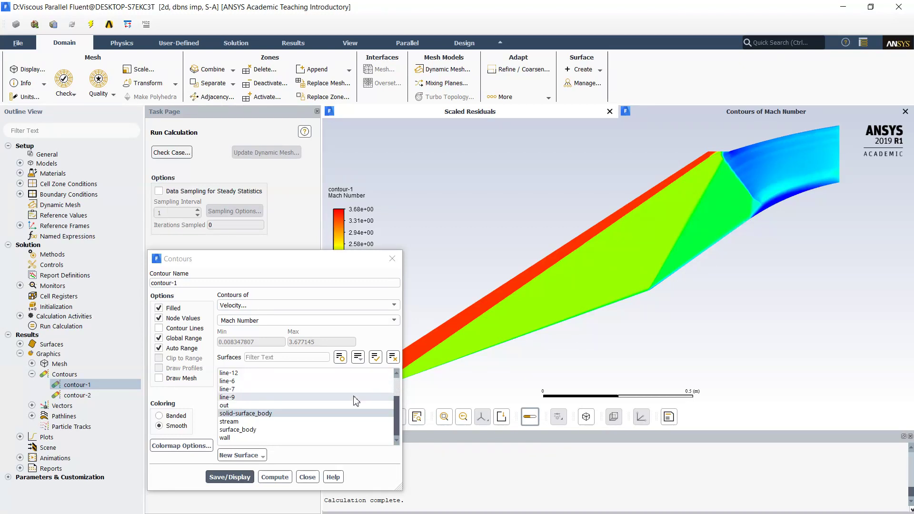
click(303, 478)
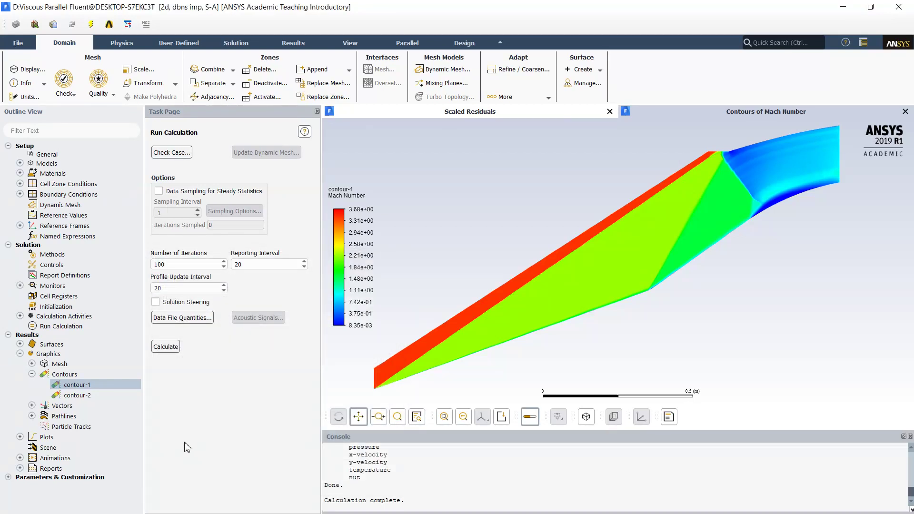
Step: Create and display mesh-2 showing the diffuser outline plus line-9, line-10, line-11 and line-12
click(20, 344)
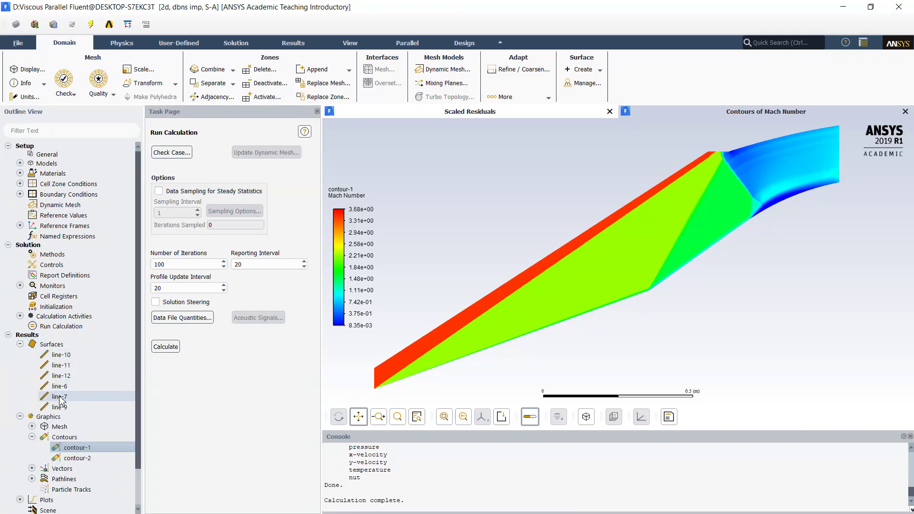
double_click(58, 427)
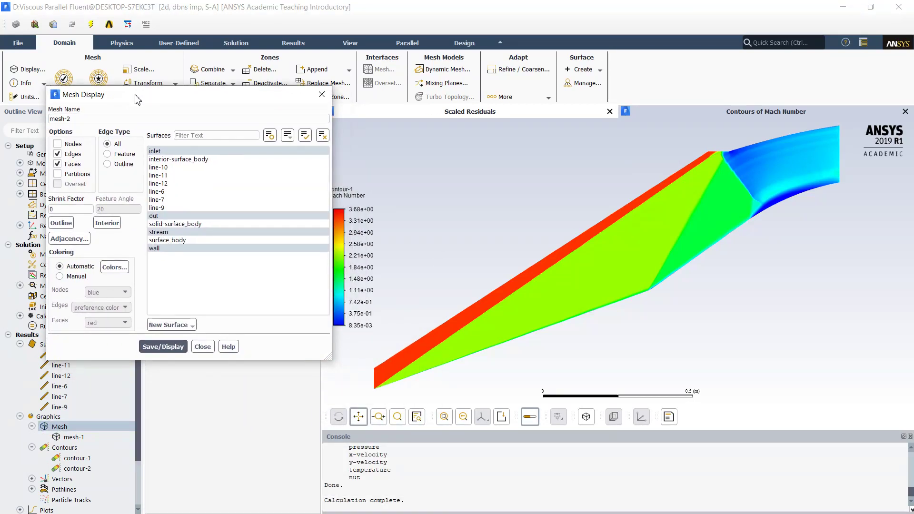
click(170, 161)
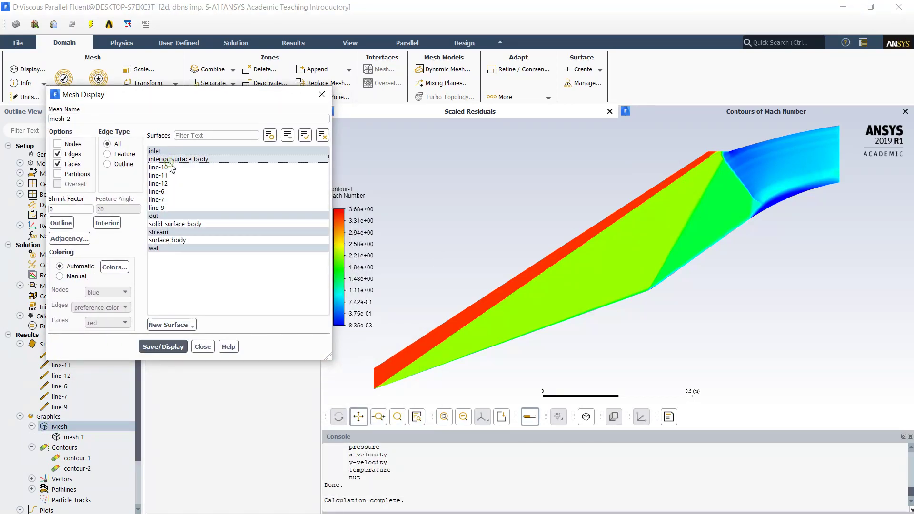
click(161, 167)
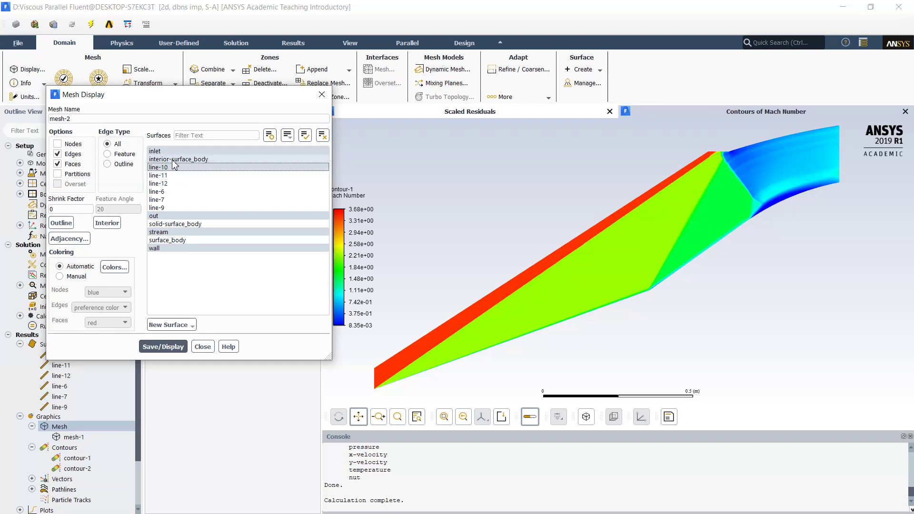
click(160, 184)
click(159, 175)
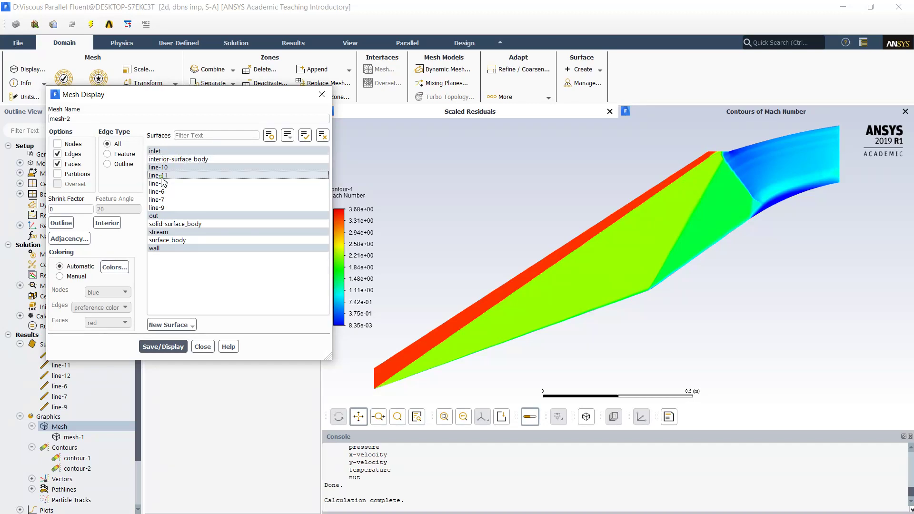
click(159, 208)
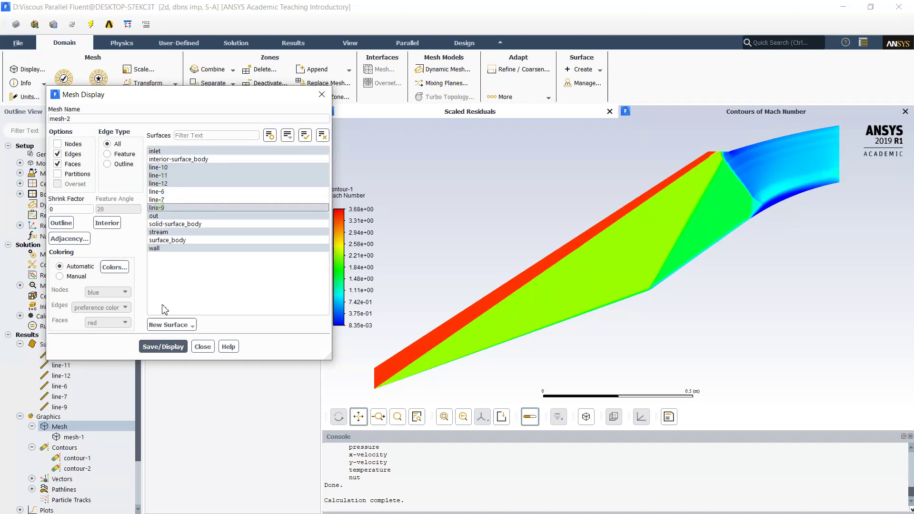
click(155, 348)
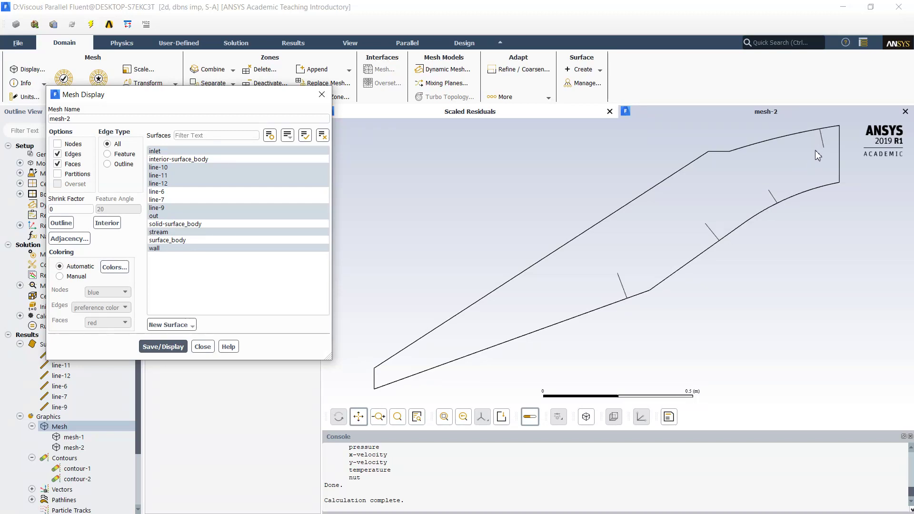
click(203, 347)
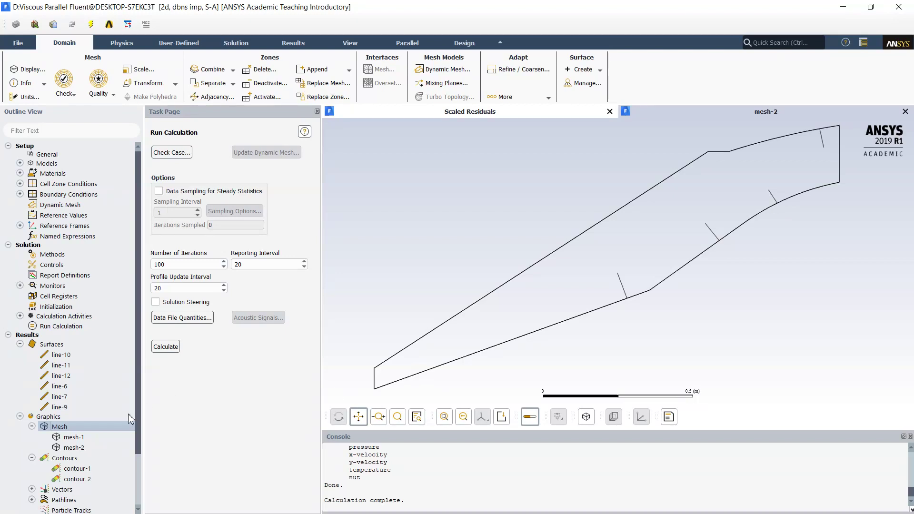
Step: Open xy-plot-5 from the saved XY plots and redraw it with its current settings
click(32, 426)
scroll(27, 471, down, 2)
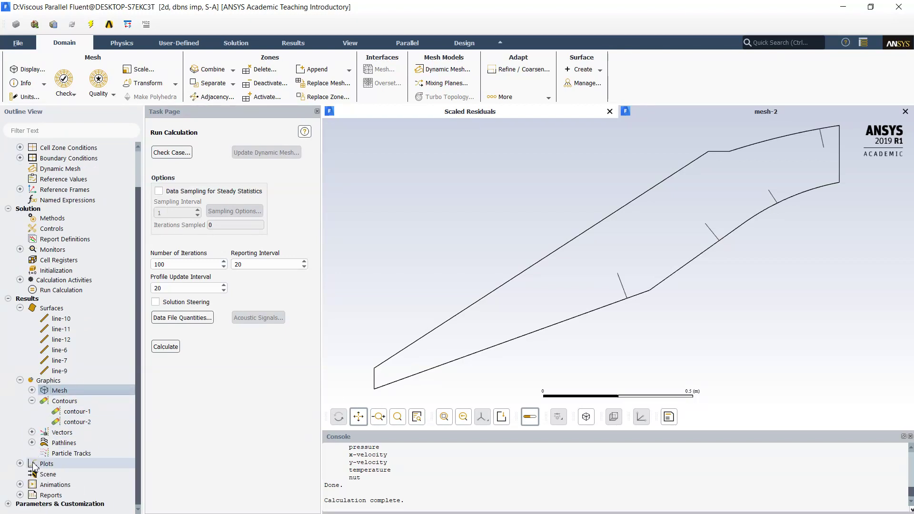
click(20, 464)
scroll(23, 463, down, 3)
click(32, 453)
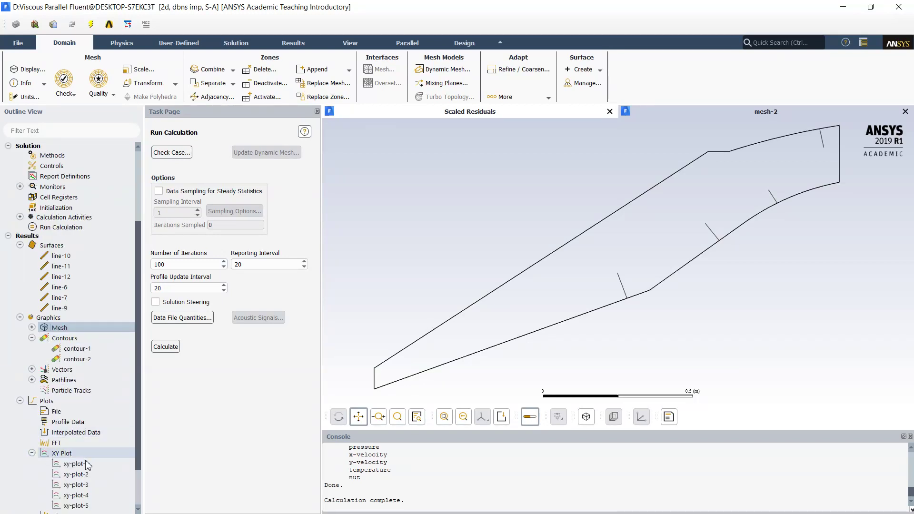
click(79, 506)
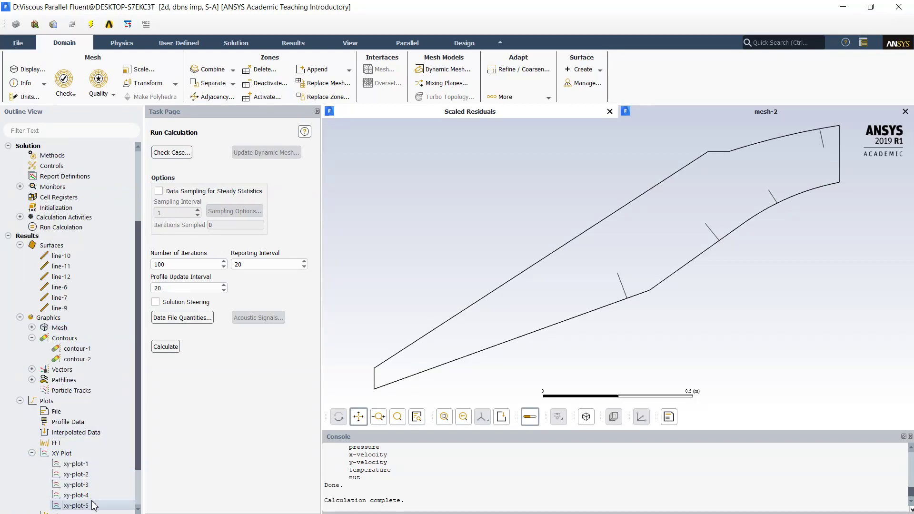
double_click(85, 500)
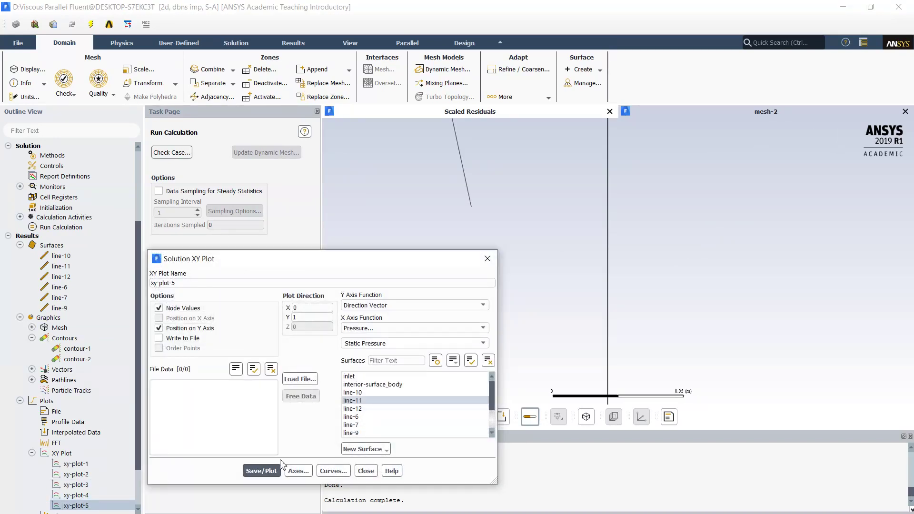
click(261, 472)
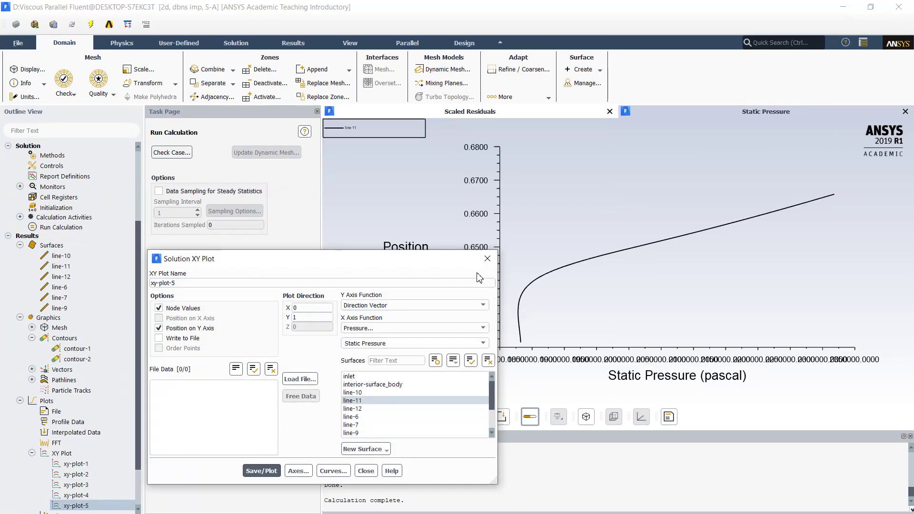
click(425, 227)
click(418, 259)
drag(418, 258, 359, 166)
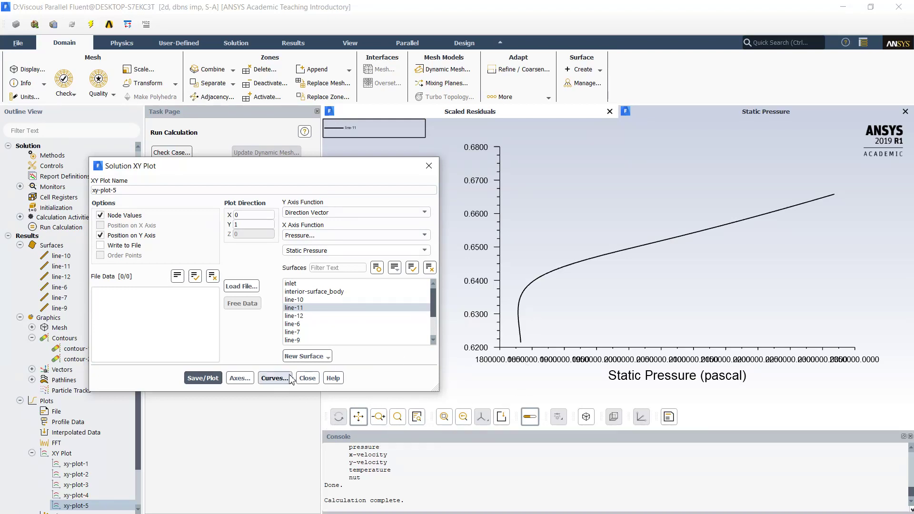
Step: Plot static pressure against x position with plot direction X=1, Y=0
click(100, 225)
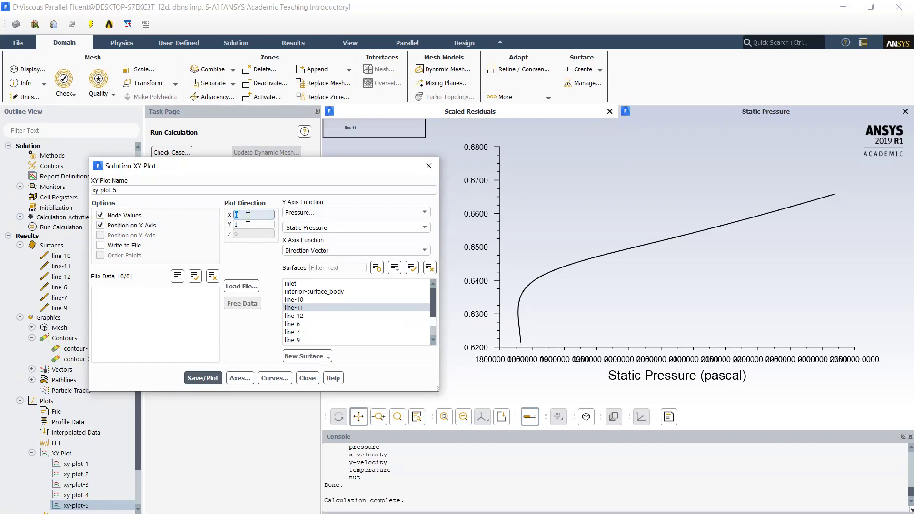
click(257, 225)
key(BackSpace)
click(203, 378)
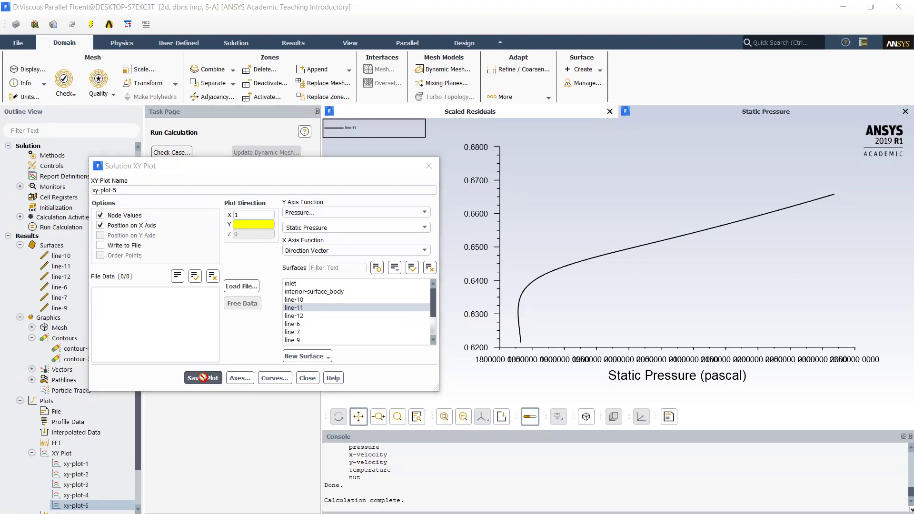
click(473, 285)
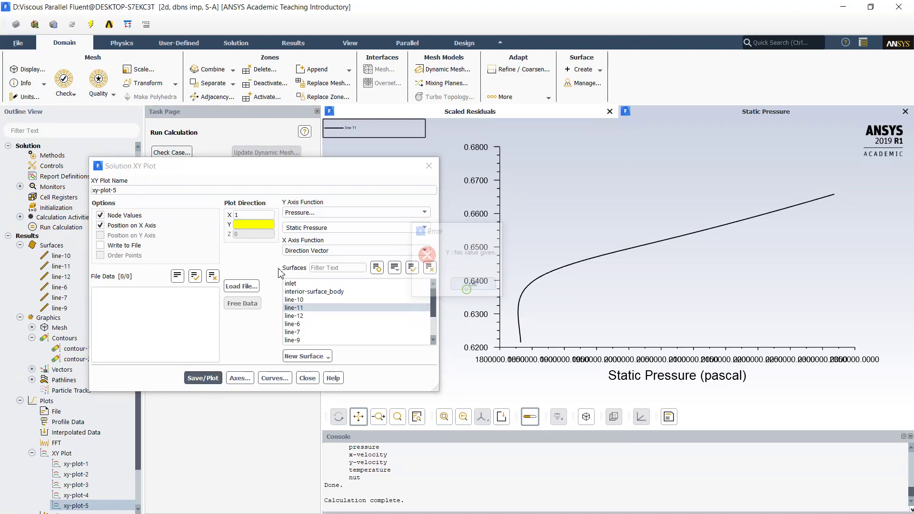
click(254, 225)
text(0)
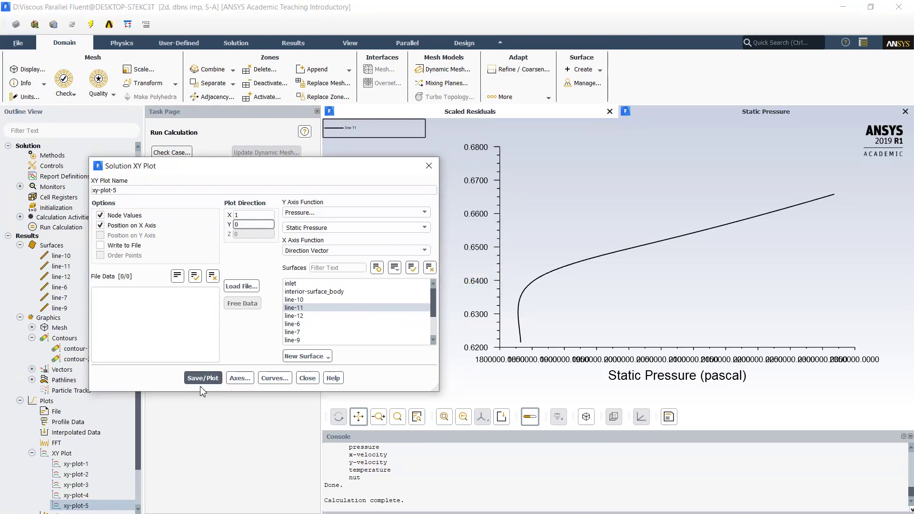
click(203, 379)
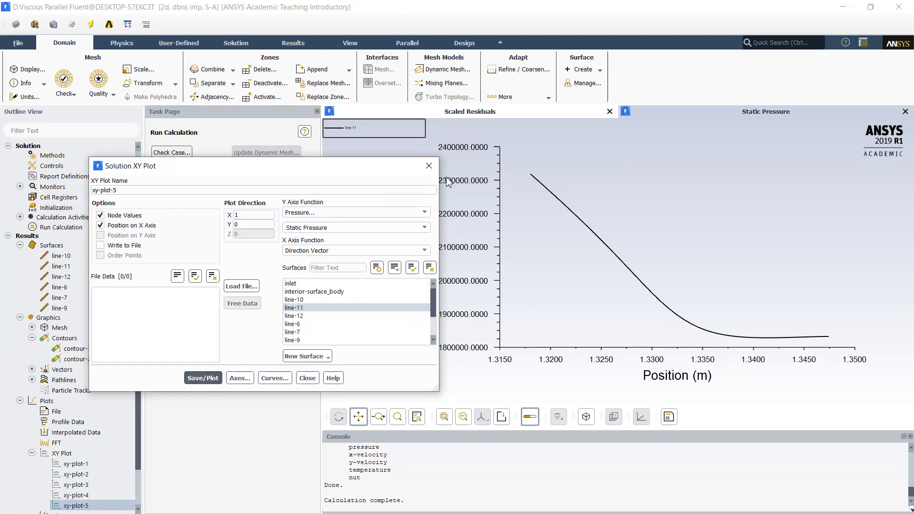
click(307, 378)
Step: Replot xy-plot-3 velocity along line-10, line-11 and line-12
double_click(76, 495)
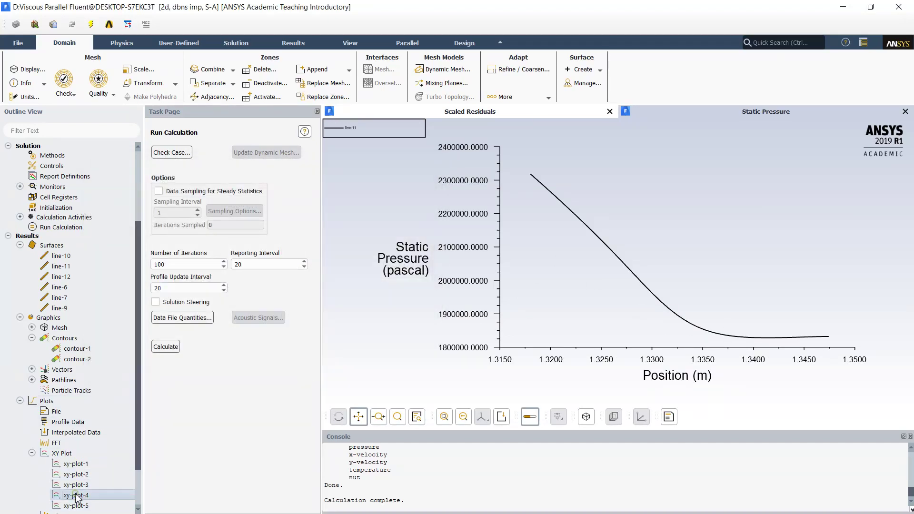
double_click(77, 484)
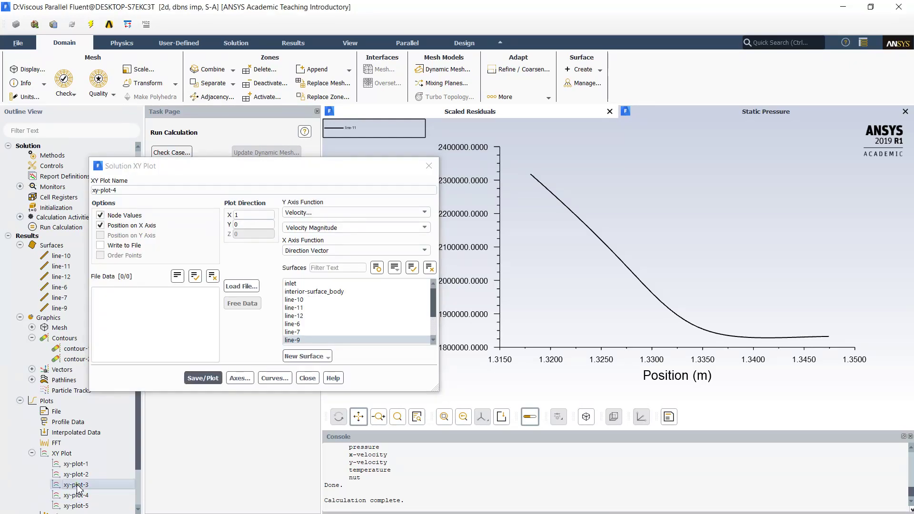
click(203, 378)
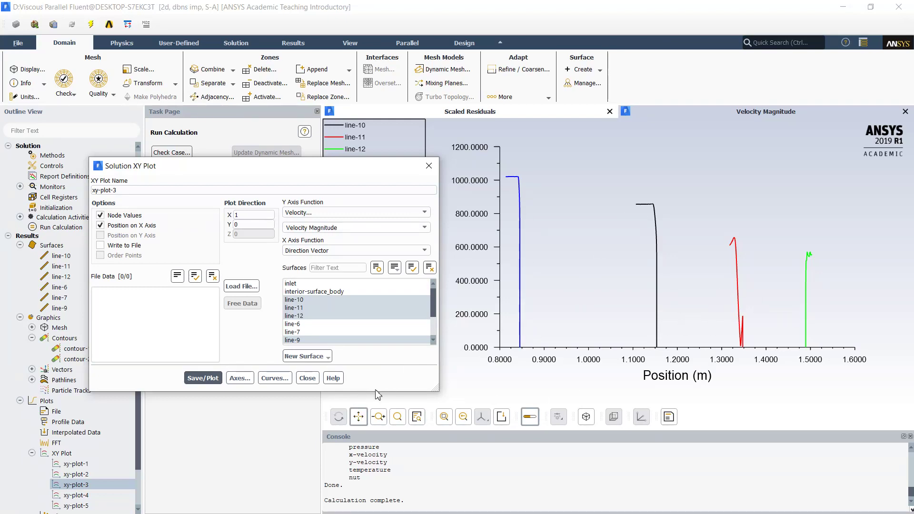
click(306, 378)
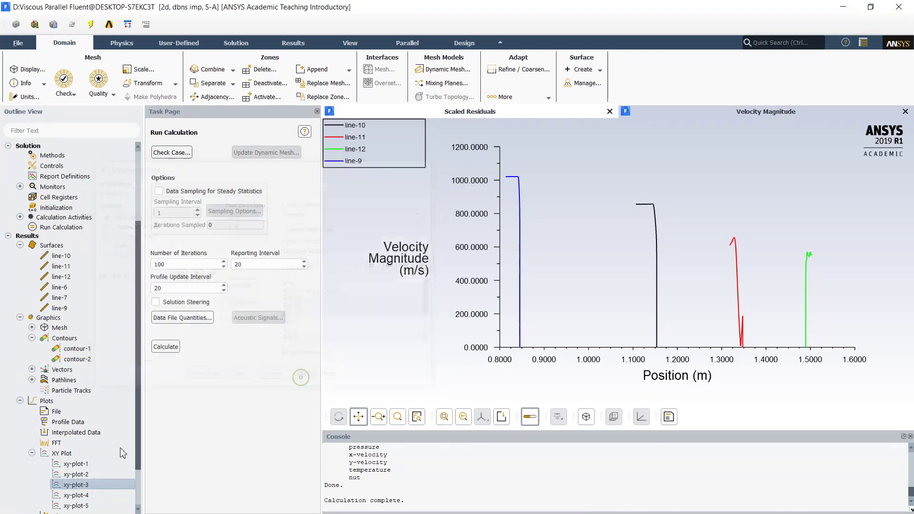
Step: Plot xy-plot-4 velocity magnitude along line-9 with Write to File enabled
double_click(87, 495)
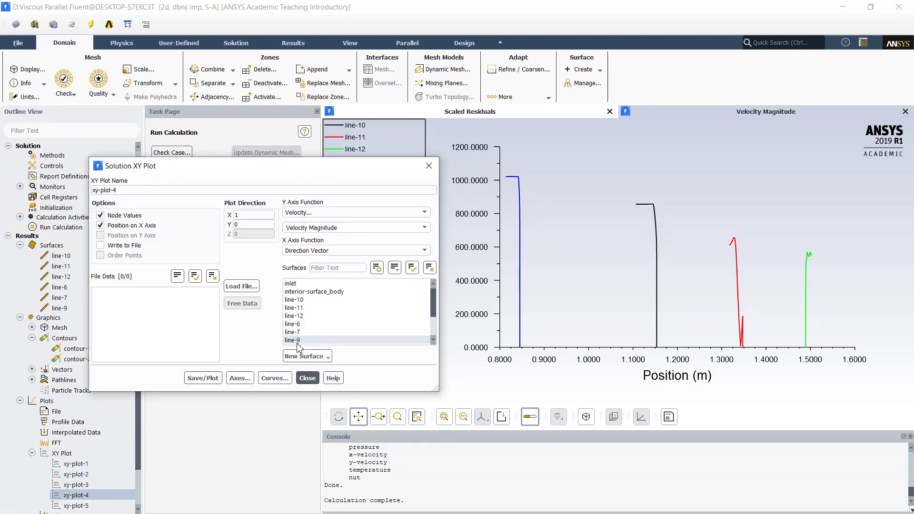
click(201, 379)
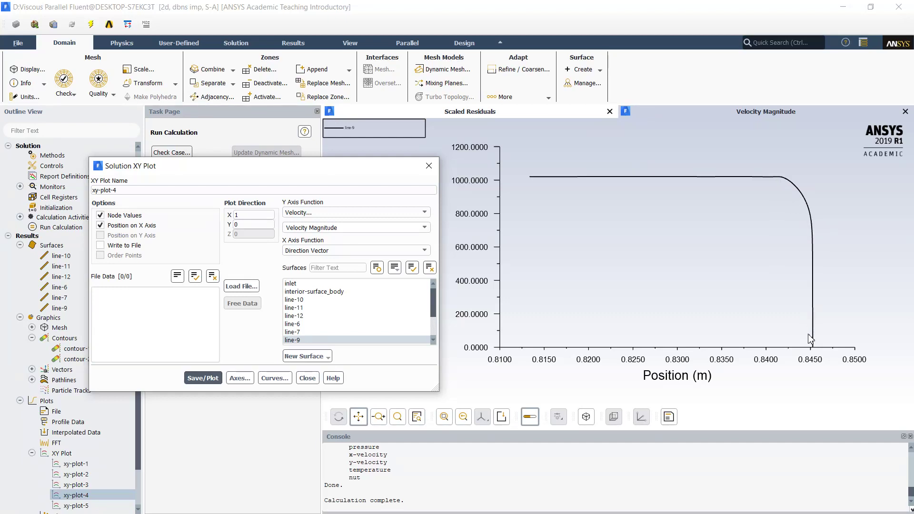
click(122, 247)
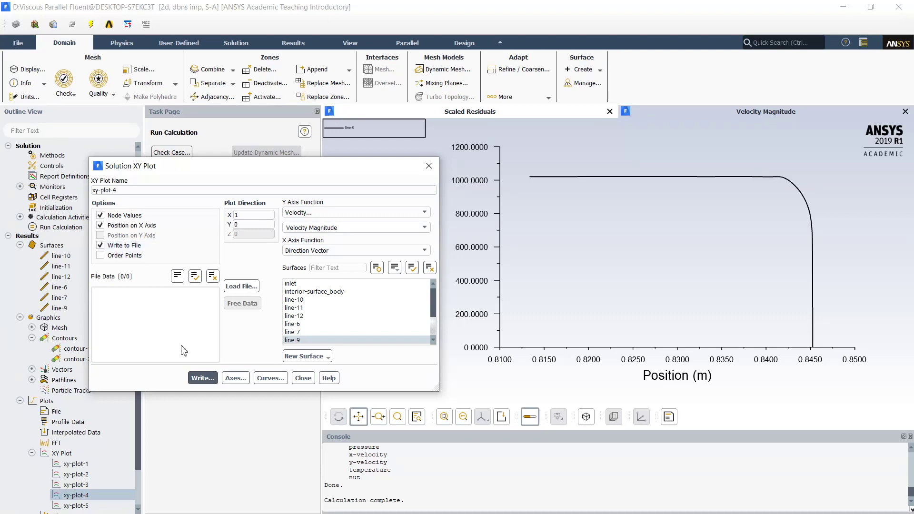
click(303, 379)
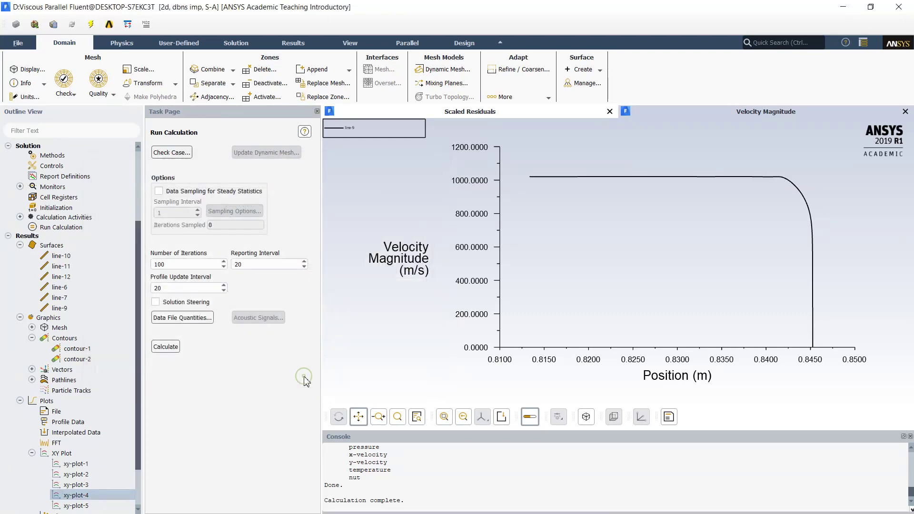
Step: Display contour-2 static pressure as unfilled contour lines
double_click(91, 359)
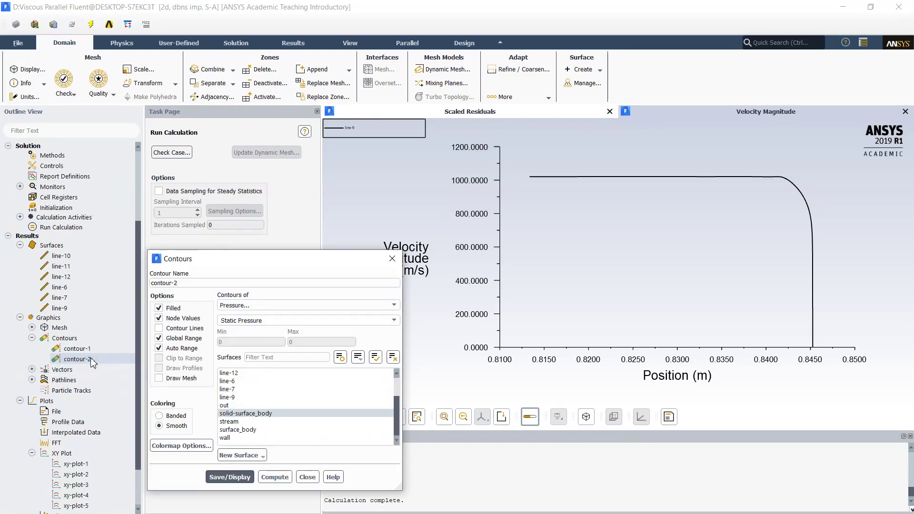
click(223, 476)
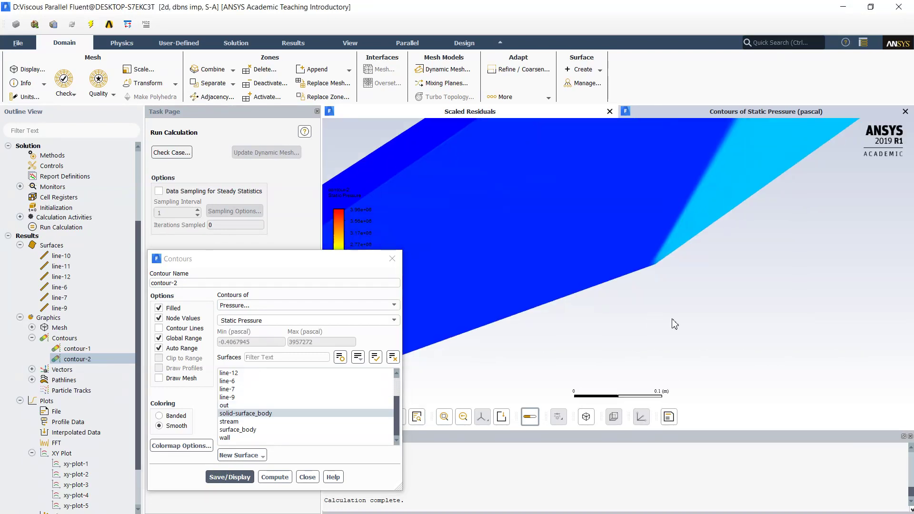
scroll(674, 324, down, 5)
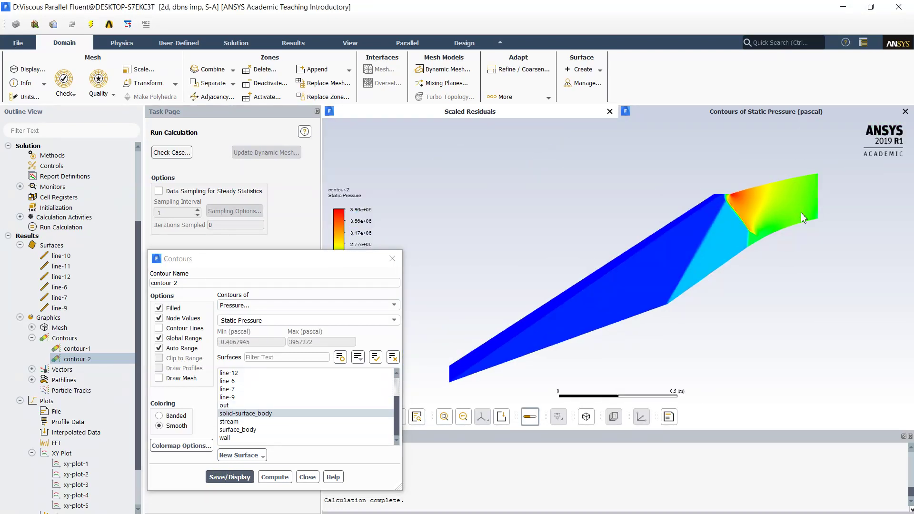
scroll(801, 212, up, 5)
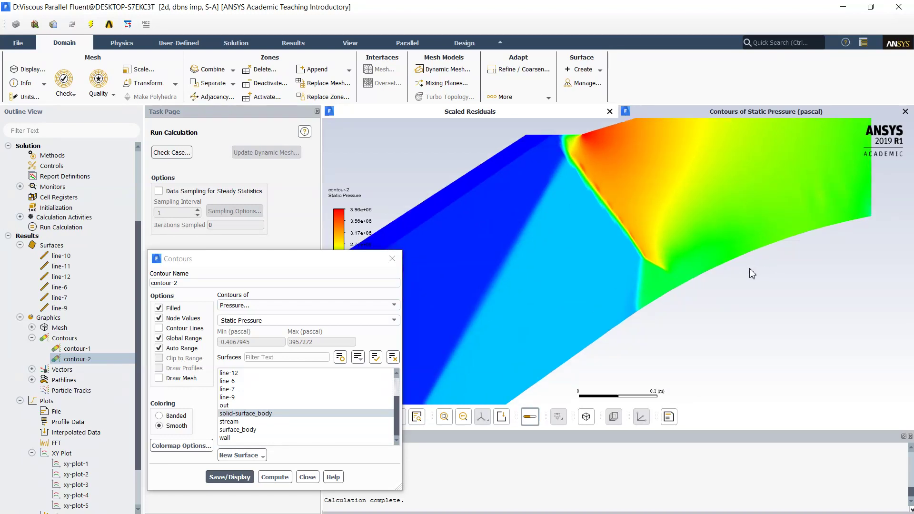
scroll(750, 273, down, 1)
scroll(711, 238, up, 1)
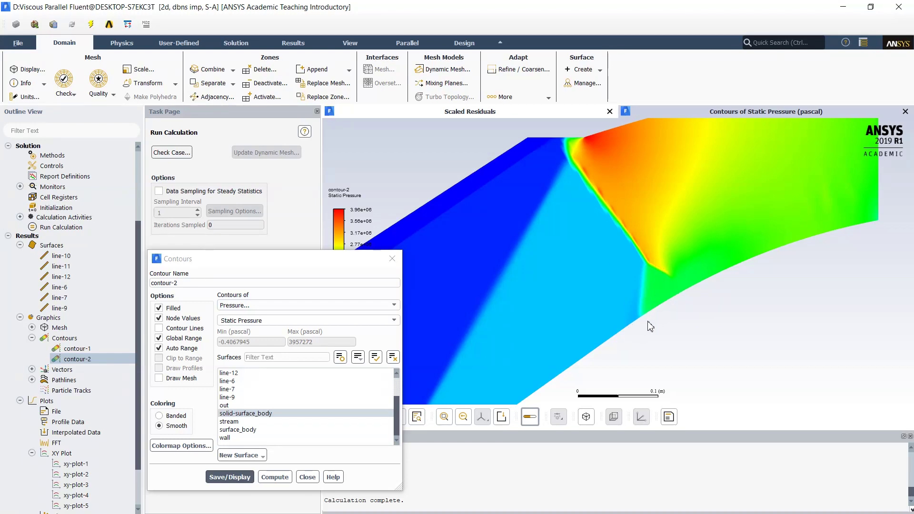
scroll(609, 326, down, 2)
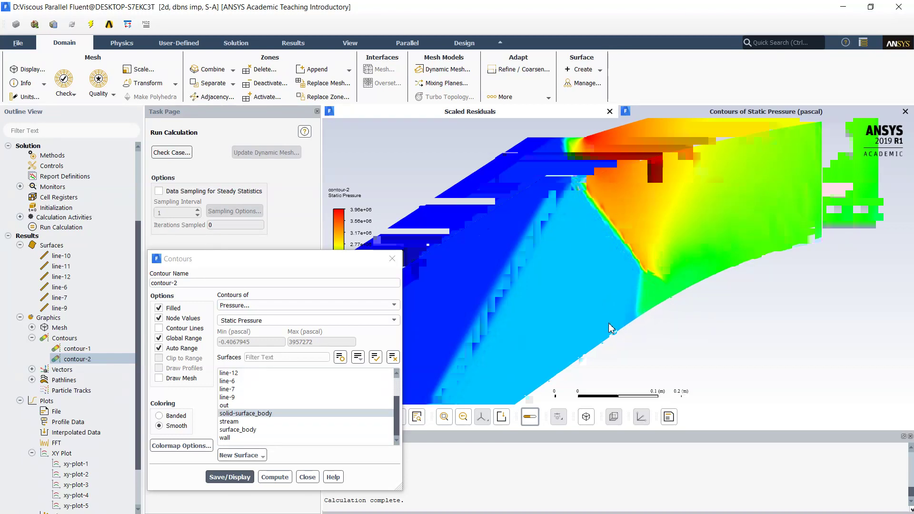
scroll(610, 326, up, 2)
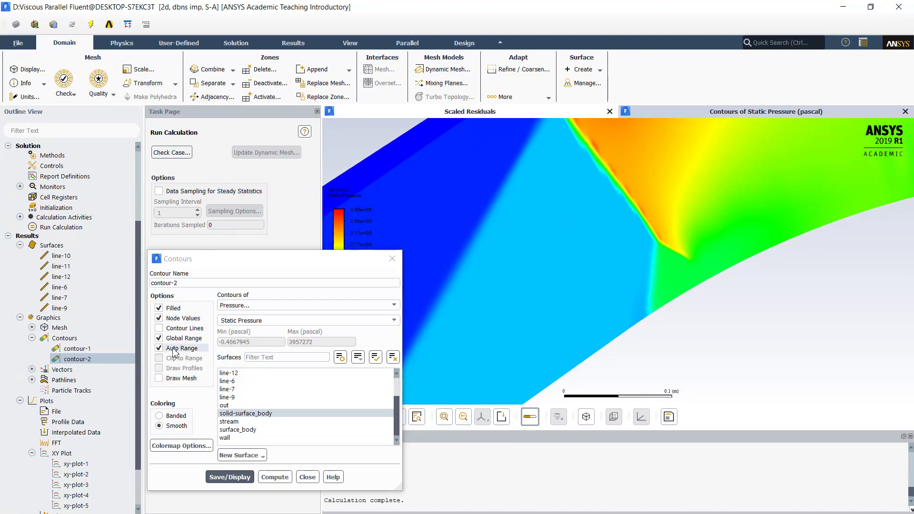
click(159, 310)
click(220, 478)
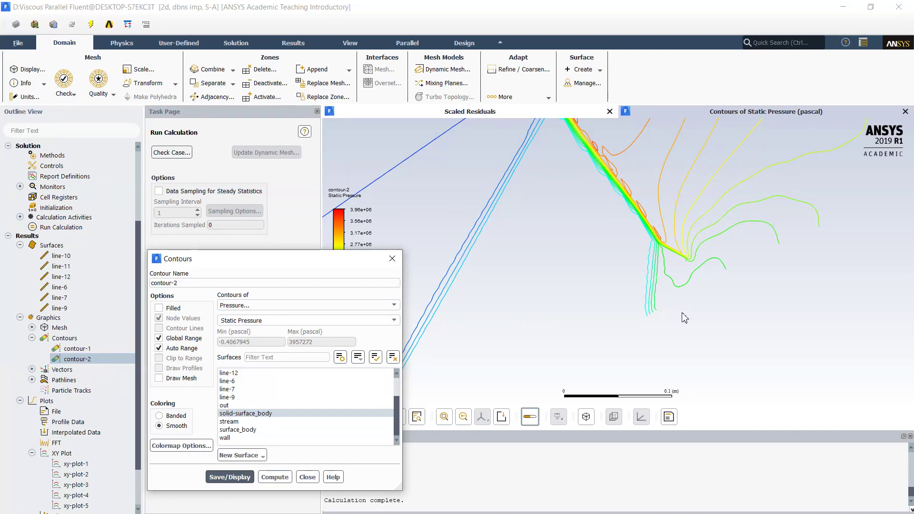
Step: Redraw the static pressure contour lines over the mesh outline
scroll(684, 319, up, 2)
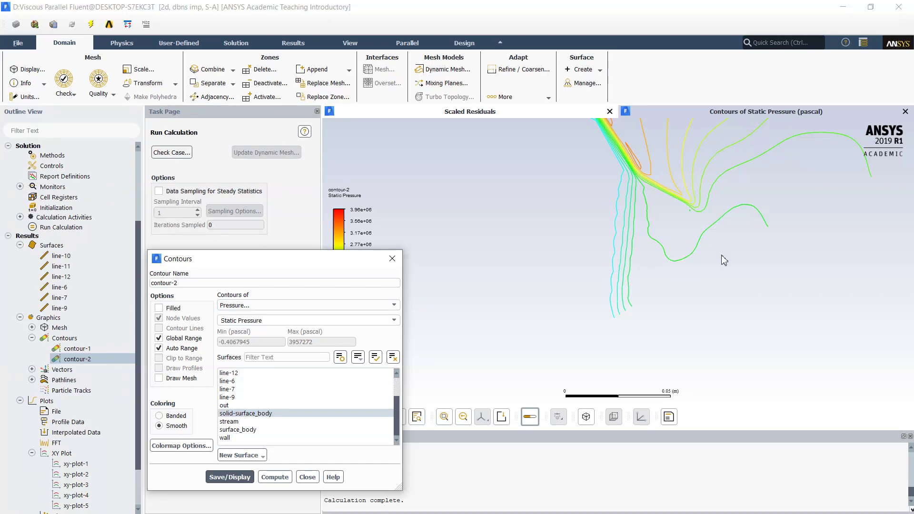
scroll(724, 259, down, 2)
click(159, 377)
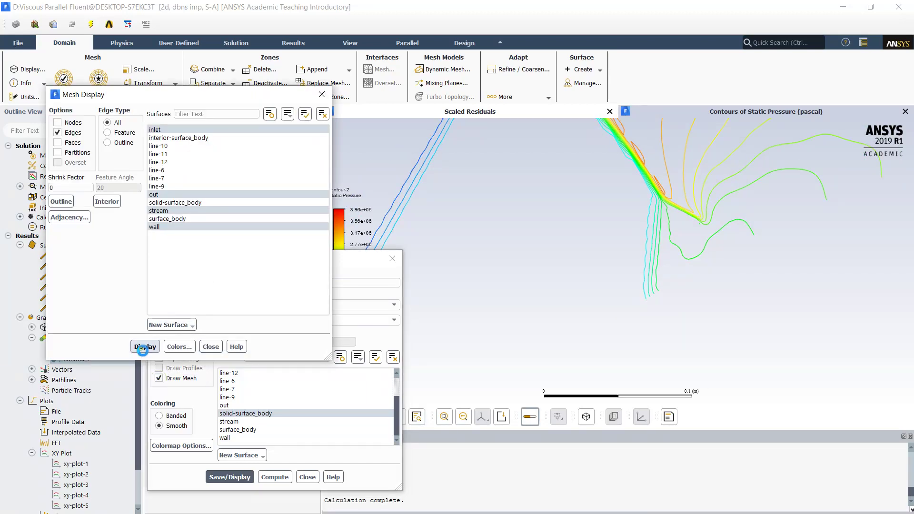
click(145, 348)
click(210, 347)
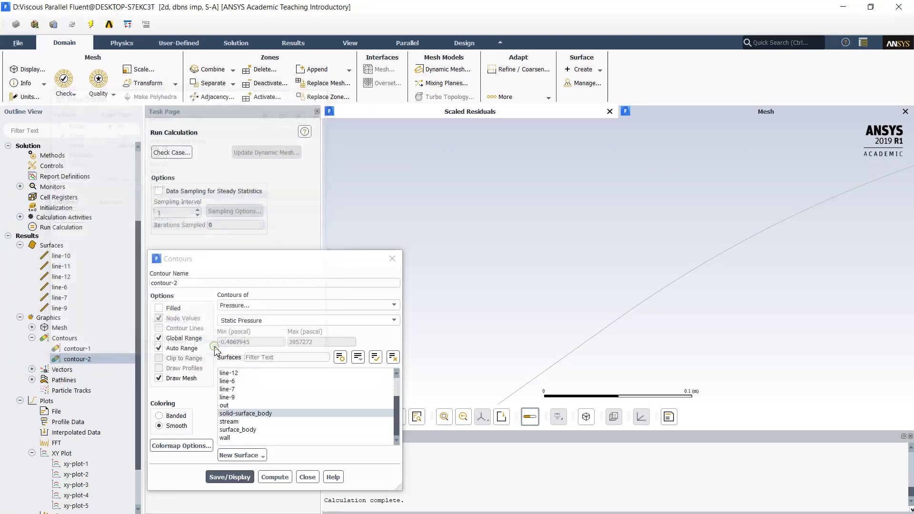
click(224, 476)
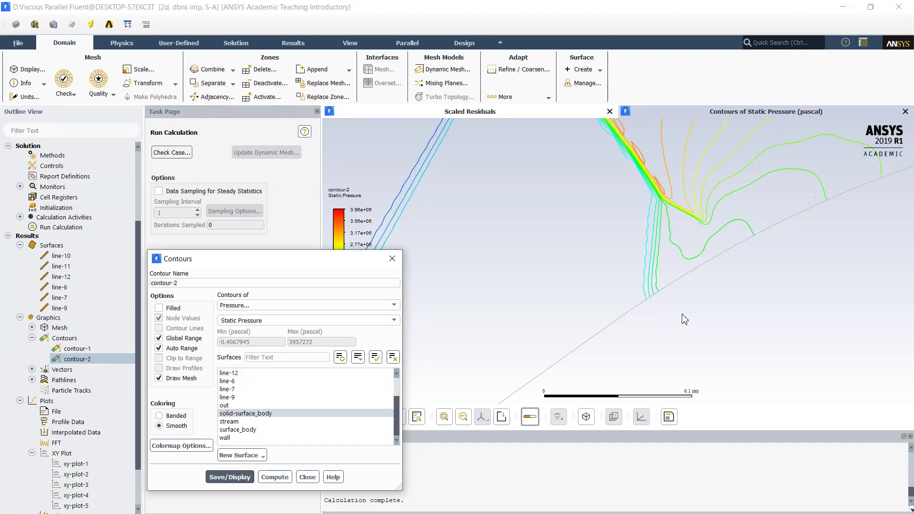
Step: Probe the wall boundary on the contour plot, then close the contour settings
scroll(679, 324, down, 2)
scroll(679, 325, down, 1)
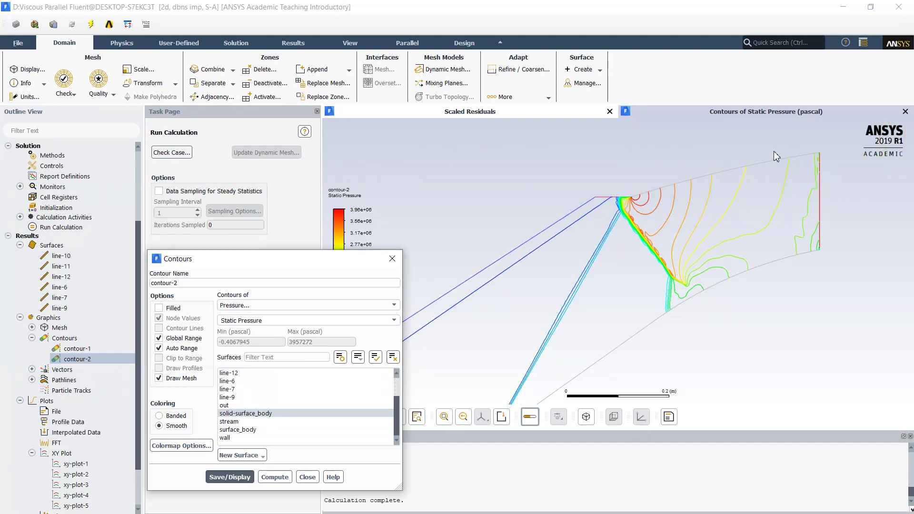
scroll(793, 137, up, 2)
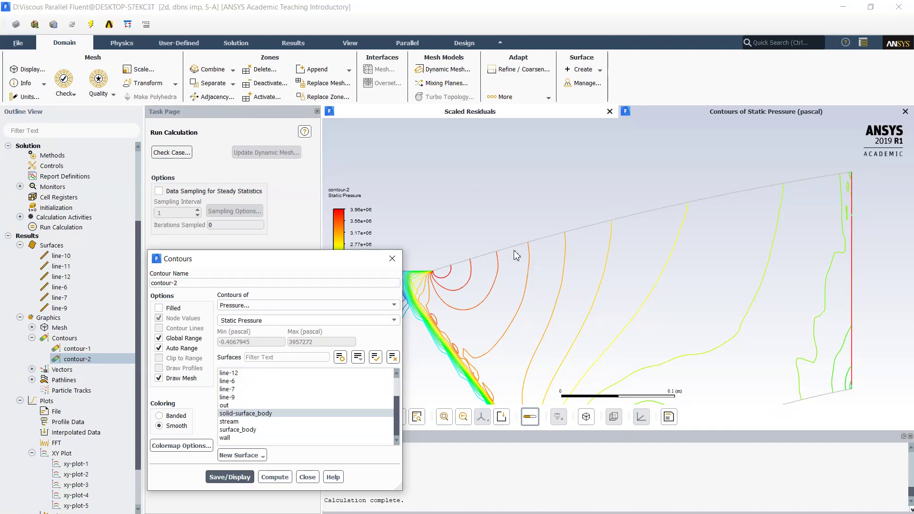
scroll(442, 273, down, 7)
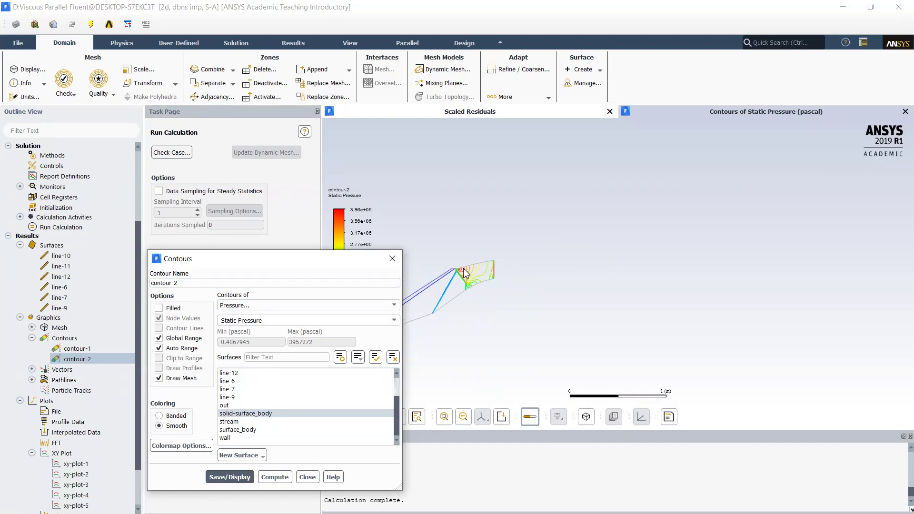
right_click(432, 316)
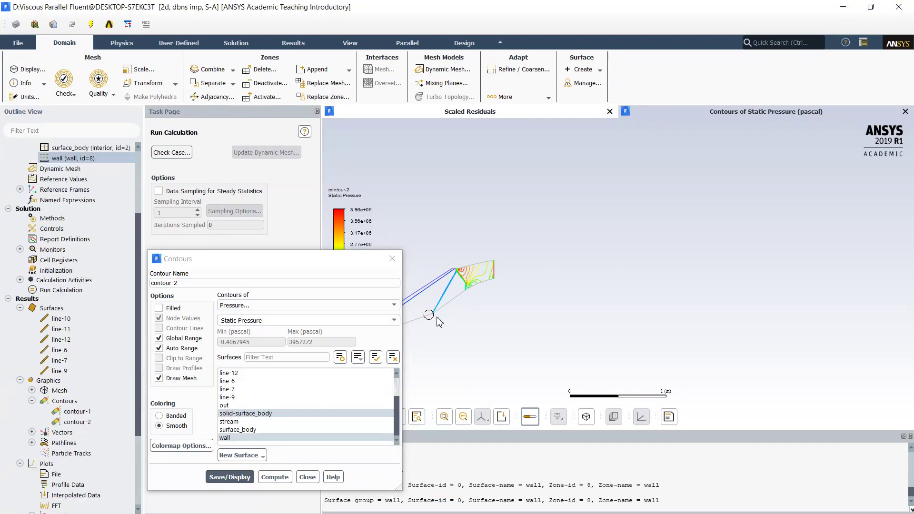
scroll(439, 322, up, 9)
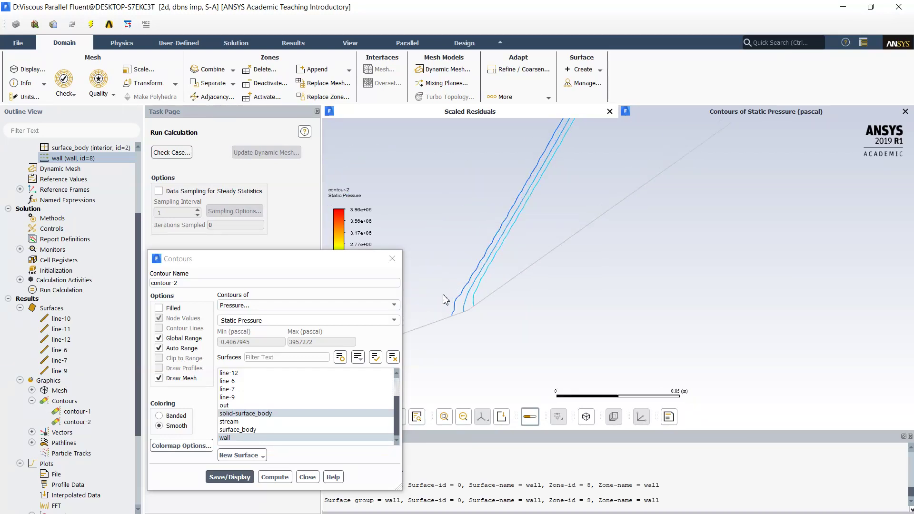
scroll(439, 328, up, 5)
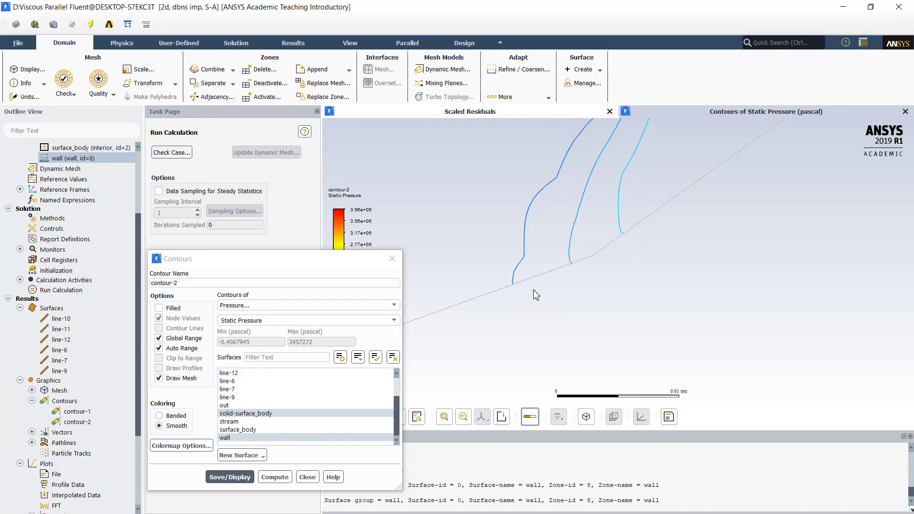
click(393, 258)
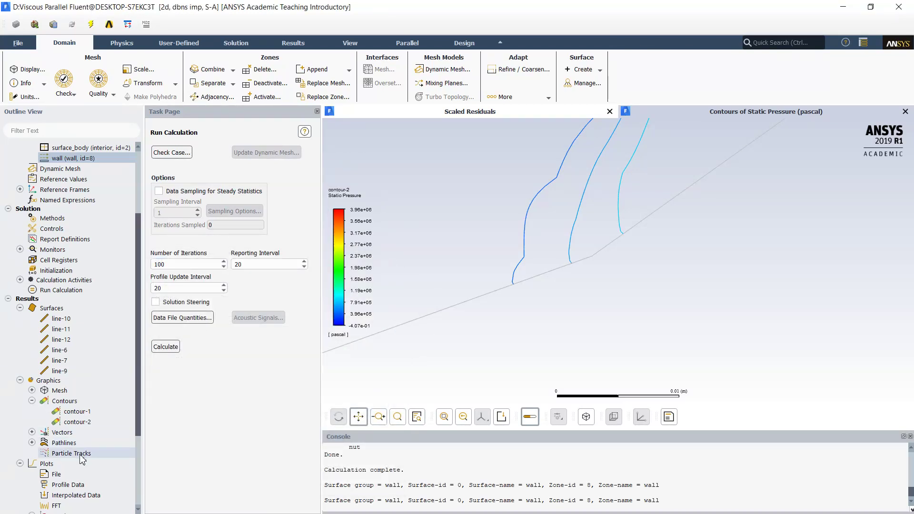
Step: Display pathlines-2 coloured by Mach number, 8.35e-03 to 3.68
click(32, 442)
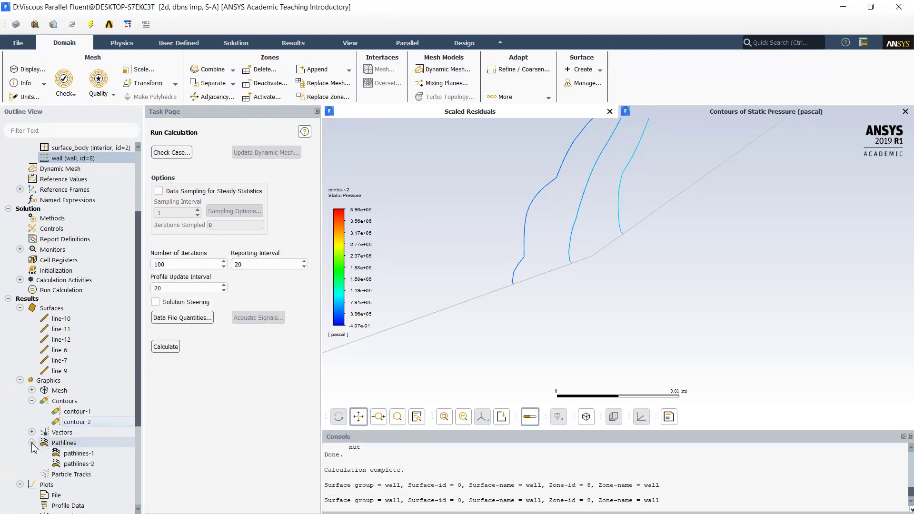
double_click(89, 463)
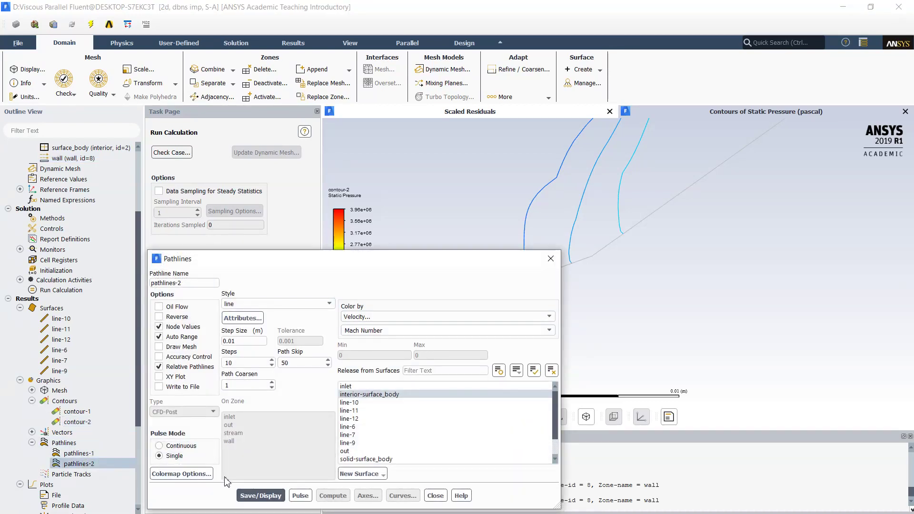
click(252, 495)
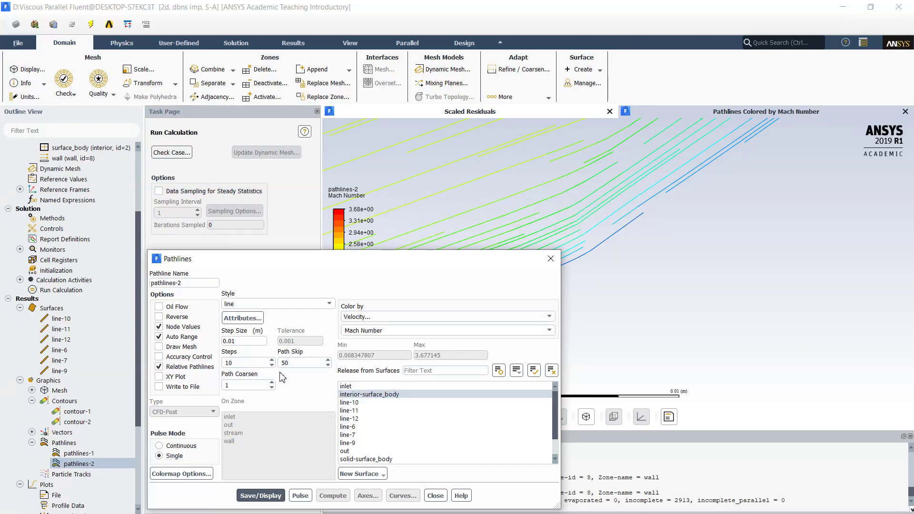
scroll(637, 282, up, 5)
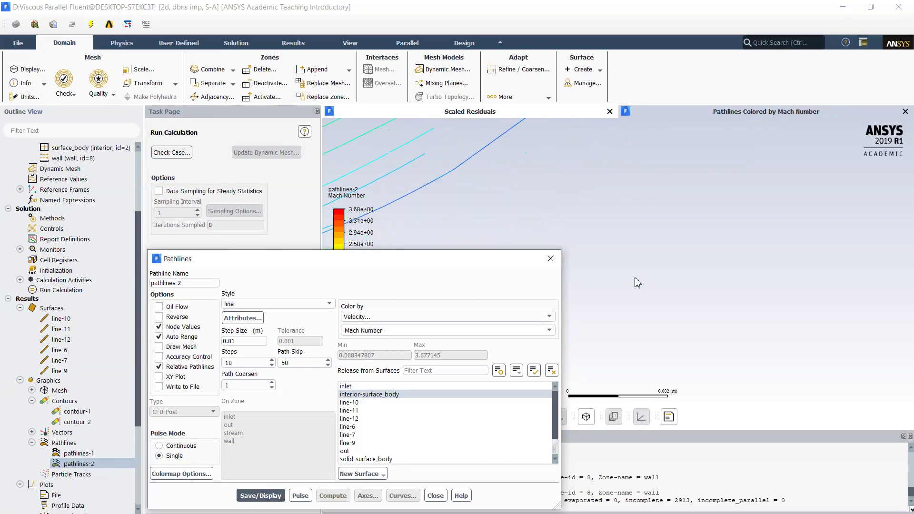
scroll(637, 282, down, 10)
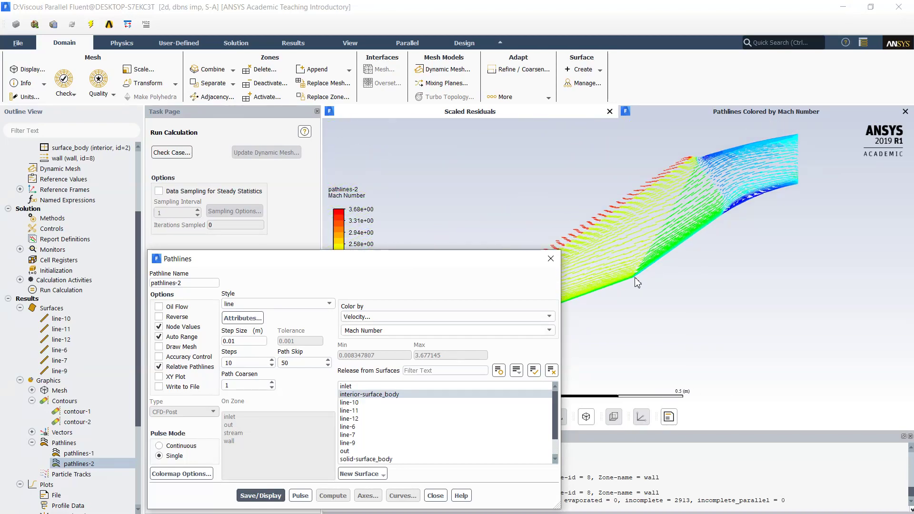
Step: Zoom and rotate the pathlines to examine wall recirculation, then close the settings
click(732, 191)
scroll(755, 205, up, 3)
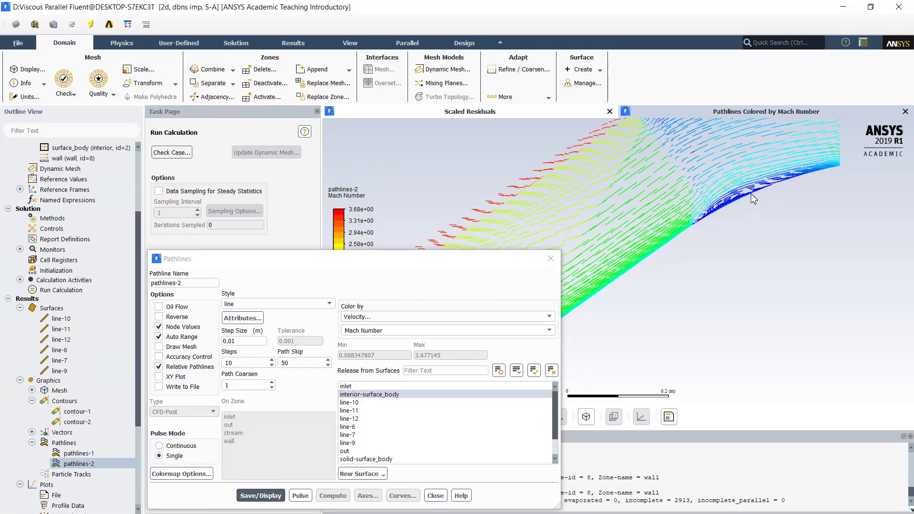
scroll(753, 199, up, 4)
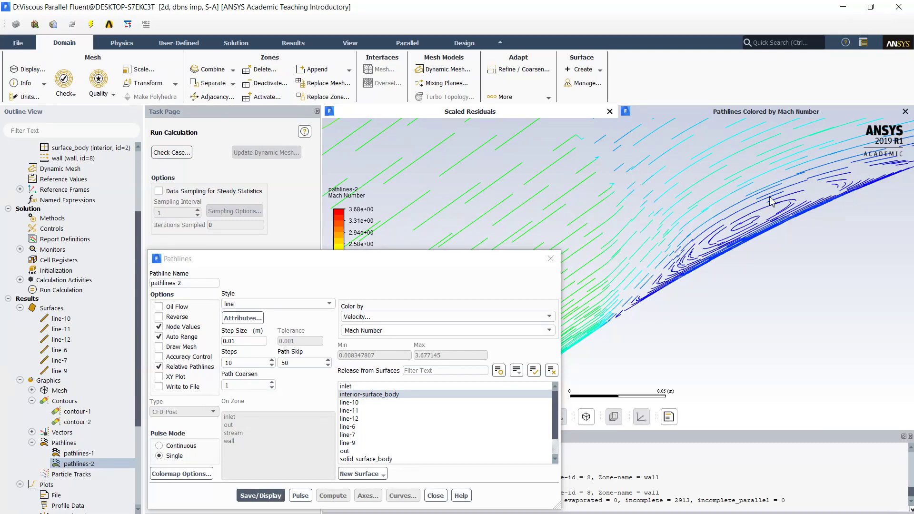
middle_drag(708, 264, 654, 237)
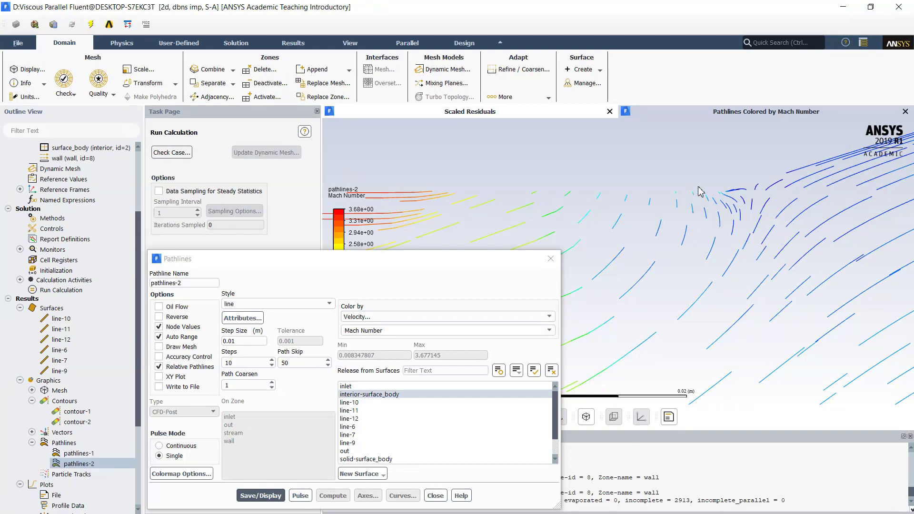
scroll(700, 191, down, 10)
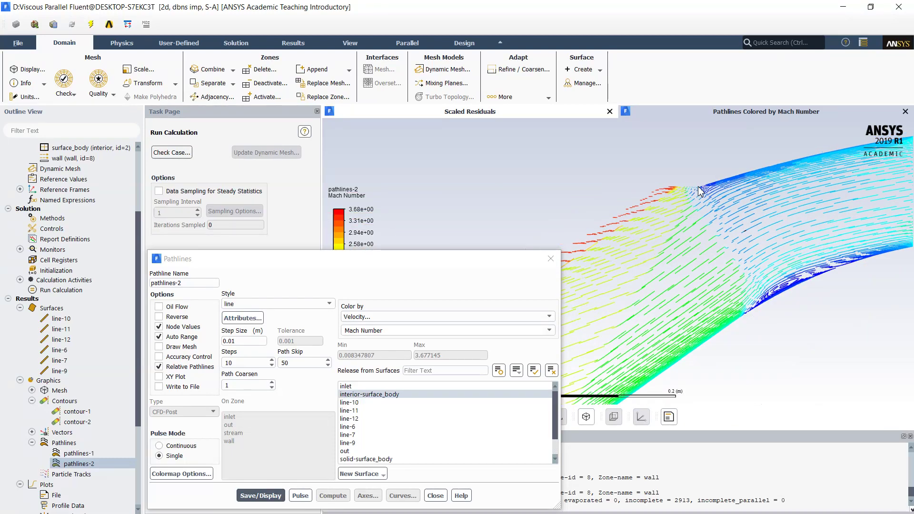
drag(699, 190, 592, 221)
click(551, 259)
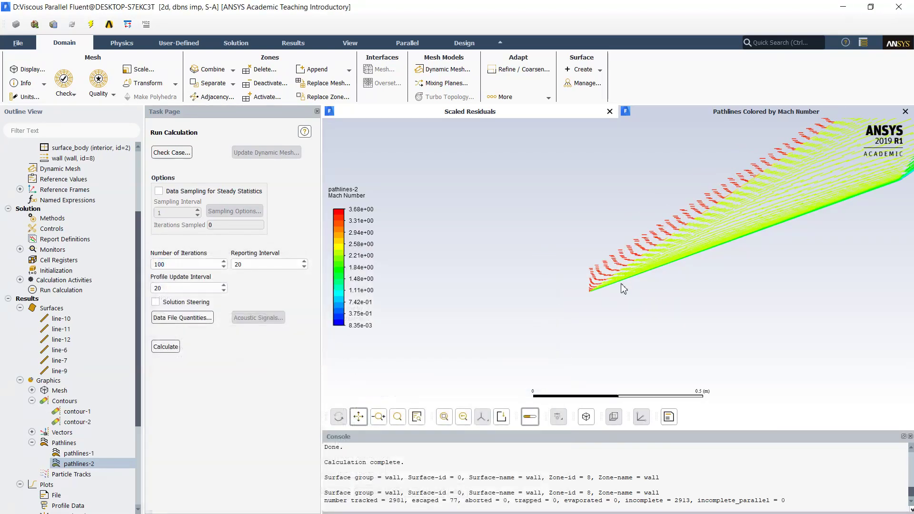
scroll(493, 318, up, 2)
scroll(666, 237, down, 4)
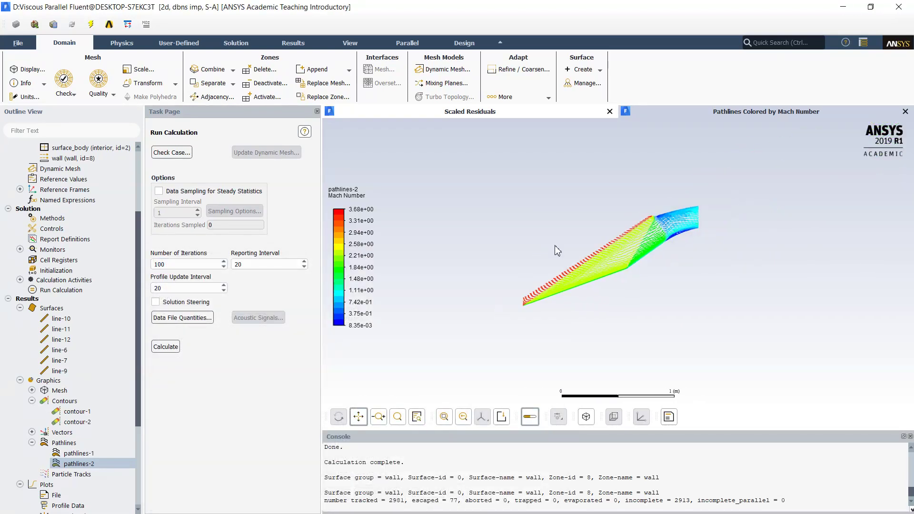
scroll(667, 237, up, 2)
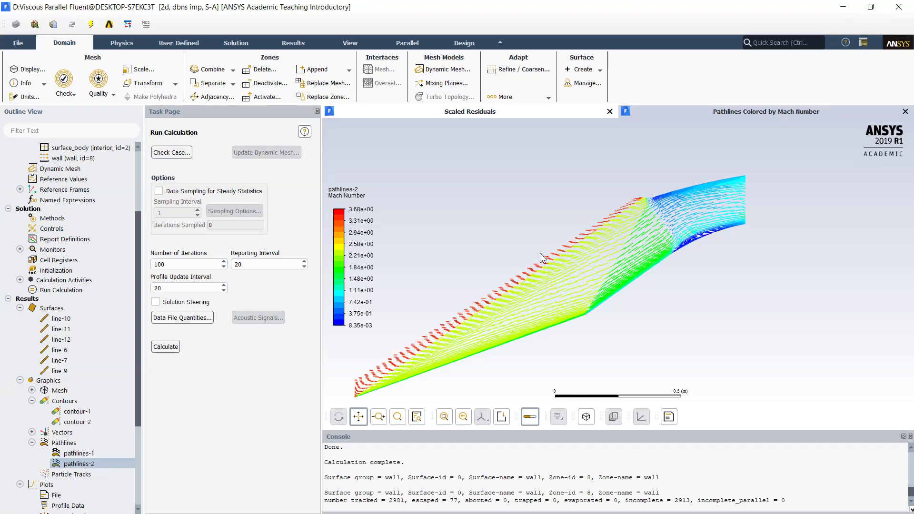
Step: Draw pathlines-1 coloured by static pressure, 4.07e-01 to 3.96e+06 Pa, and close its settings
double_click(91, 453)
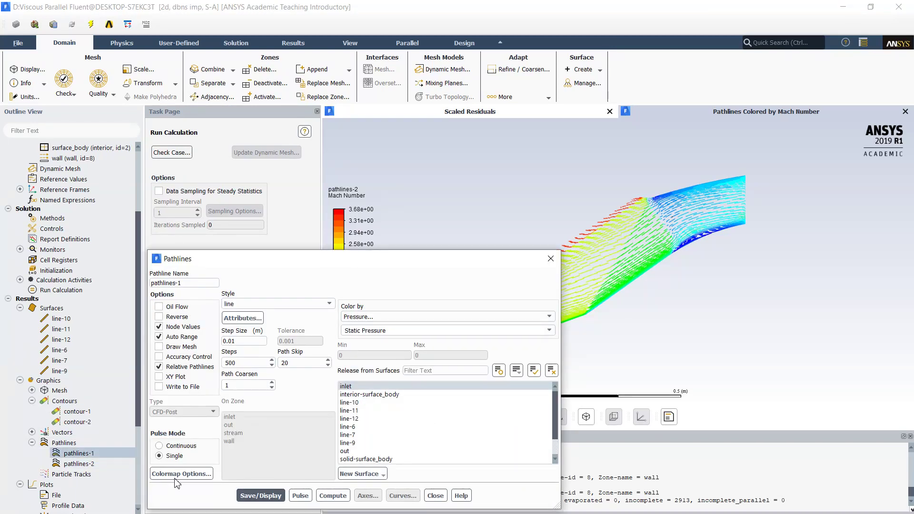
click(252, 497)
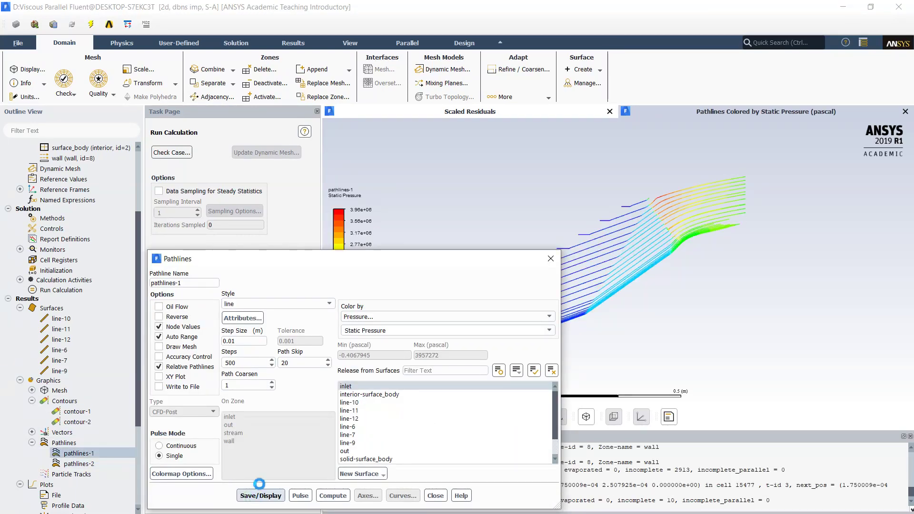
drag(326, 259, 189, 84)
scroll(692, 245, up, 5)
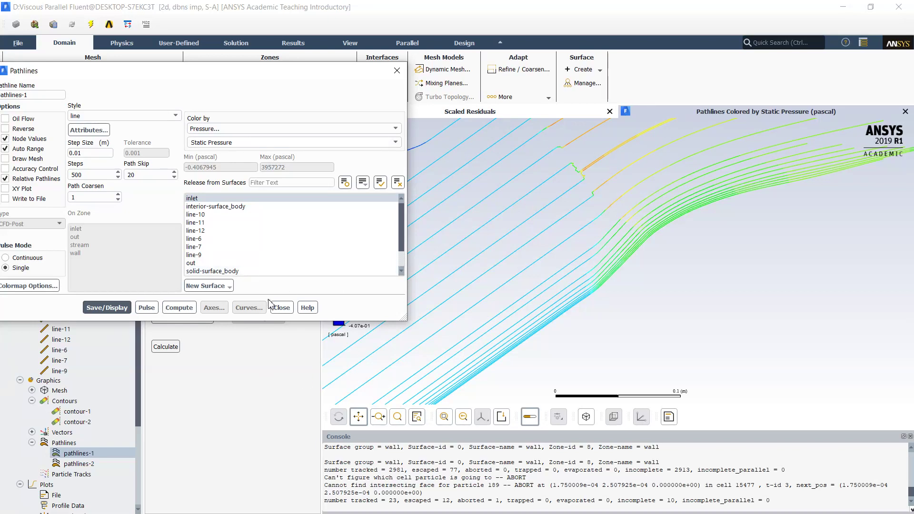
click(281, 307)
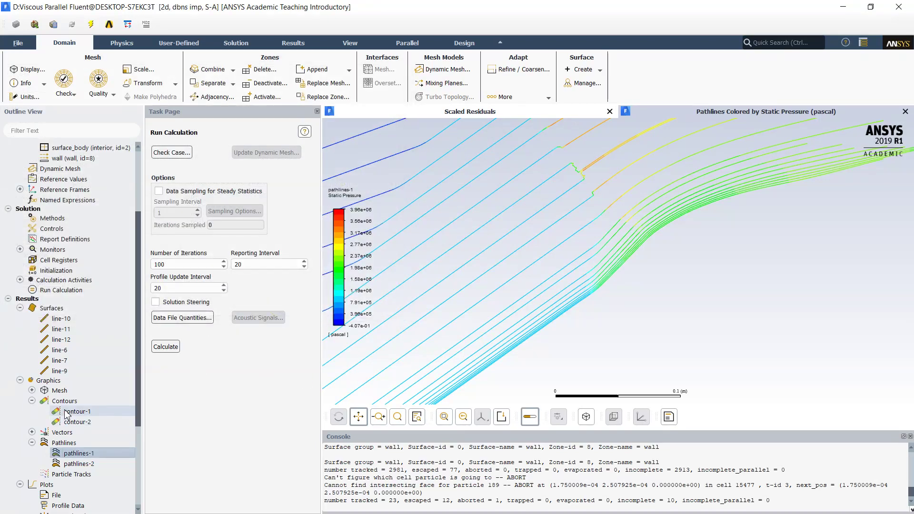
scroll(67, 414, down, 2)
scroll(66, 414, down, 2)
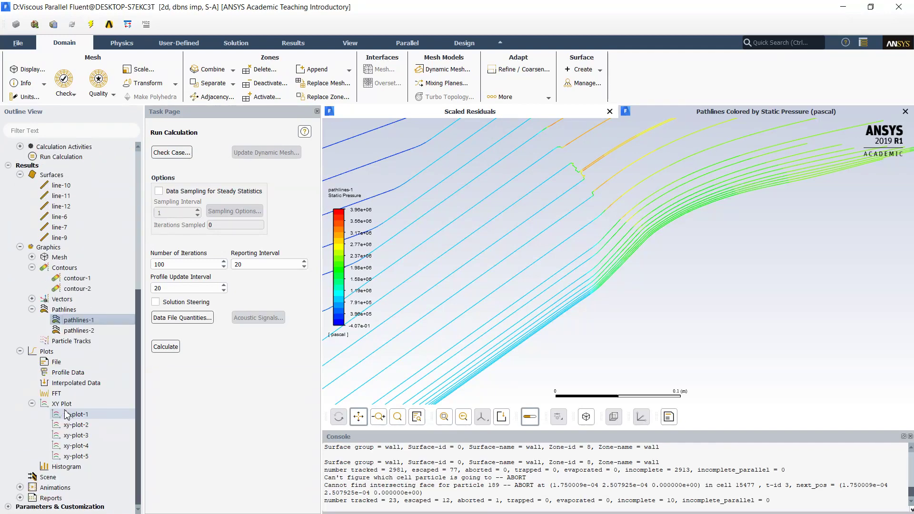
scroll(604, 258, down, 10)
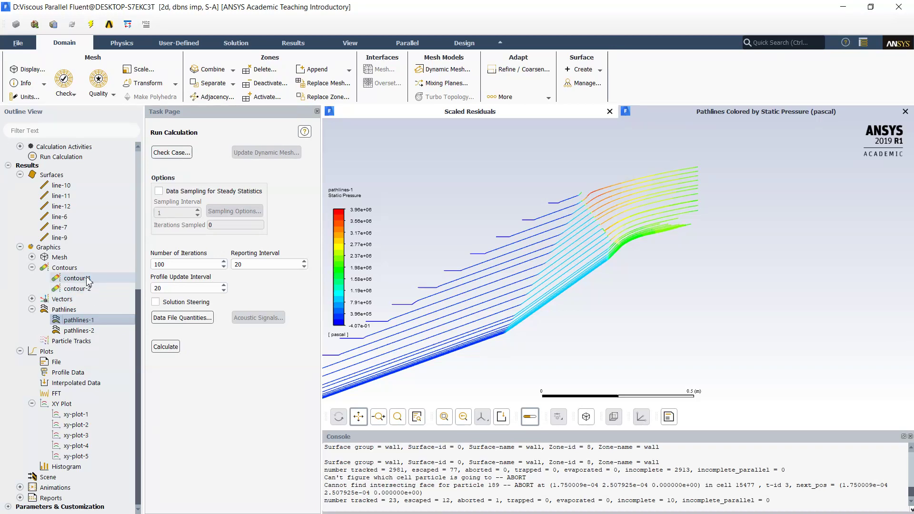
Step: Redraw contour-1 Mach contours (8.35e-03 to 3.68), then bring up the Scaled Residuals plot
double_click(78, 278)
click(230, 477)
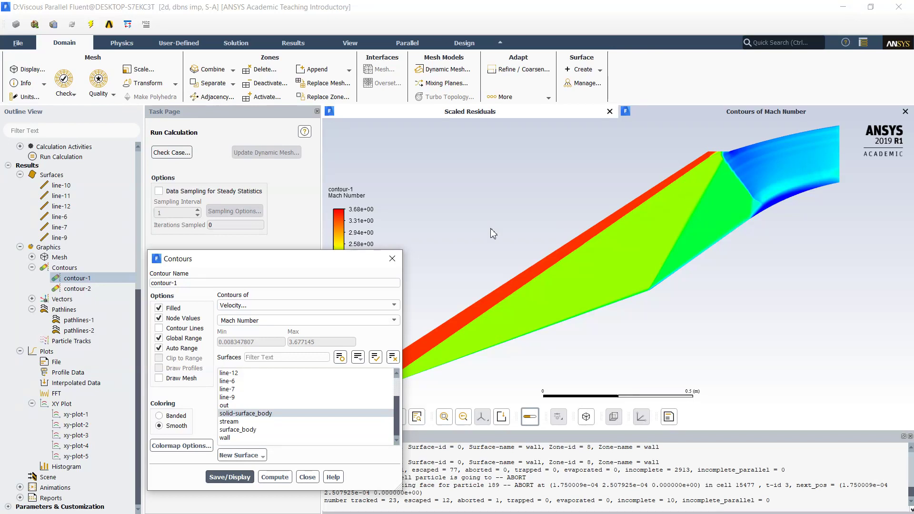
drag(314, 262, 245, 178)
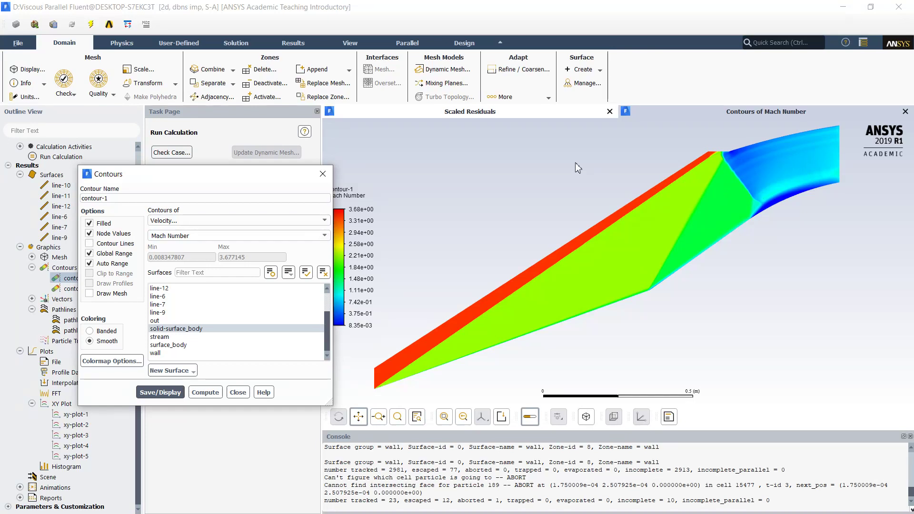
click(541, 116)
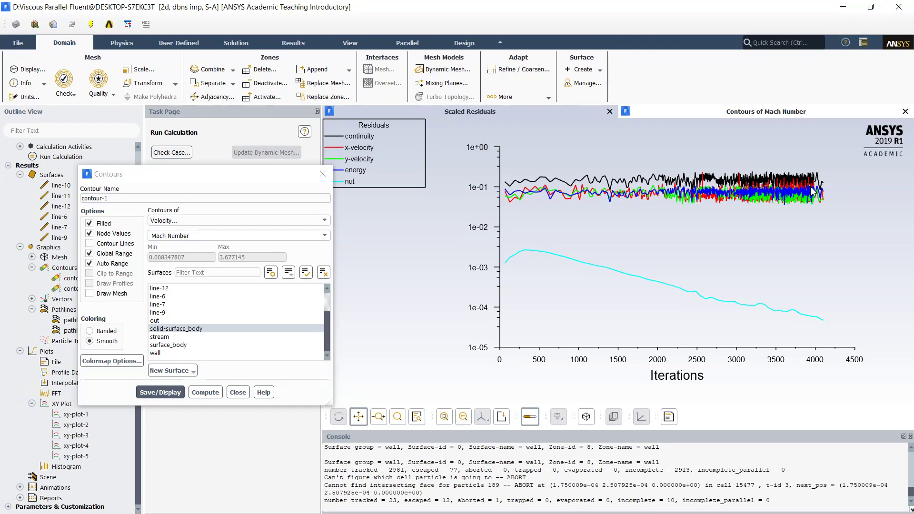
Step: Close the contour settings, show scaled residuals, and select Fluxes under Reports
click(741, 116)
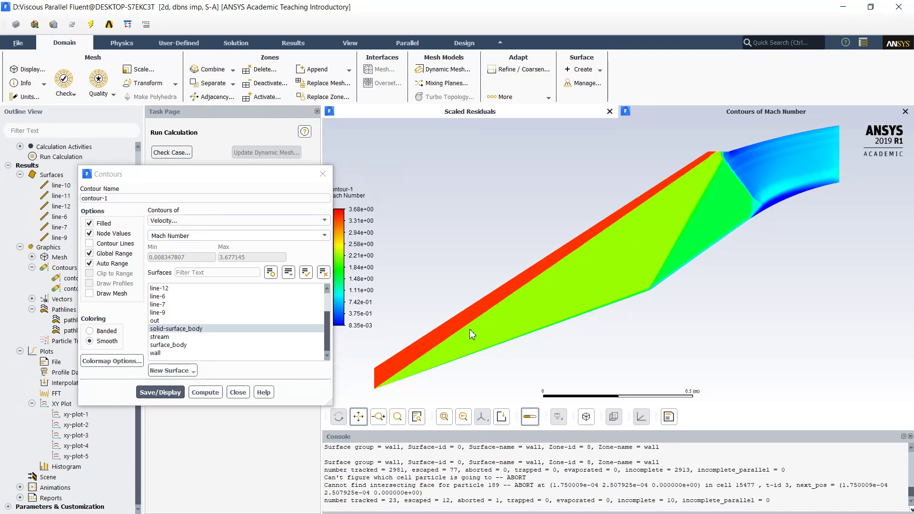
click(237, 392)
click(425, 115)
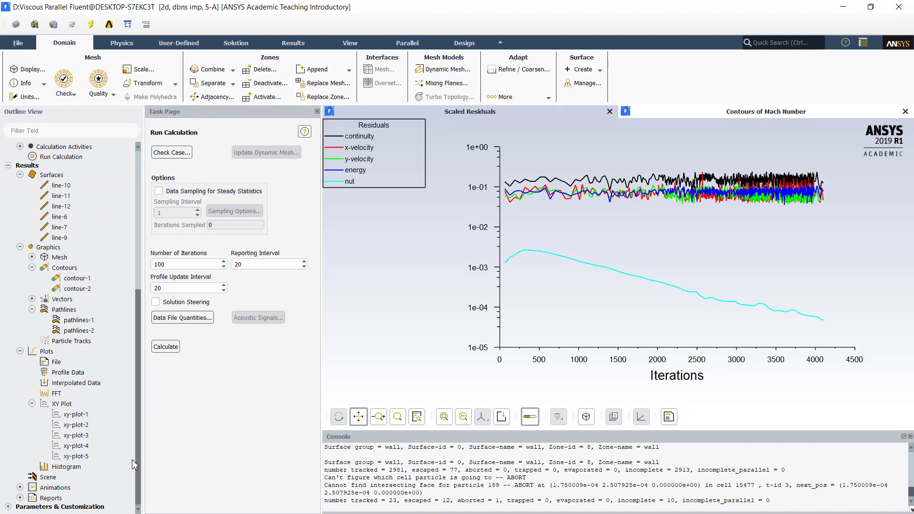
click(20, 497)
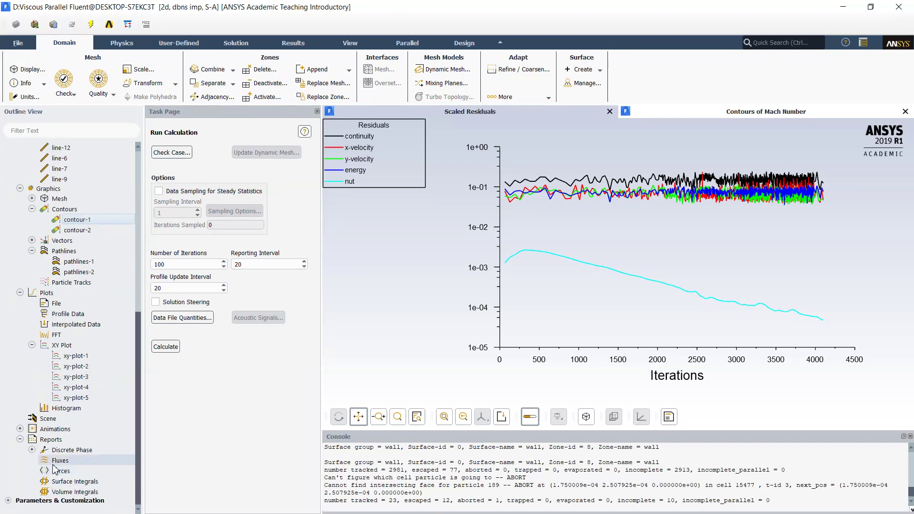
click(54, 465)
Step: Compute mass flow rates for inlet, out and stream, giving a net of -4.92 kg/s
double_click(53, 465)
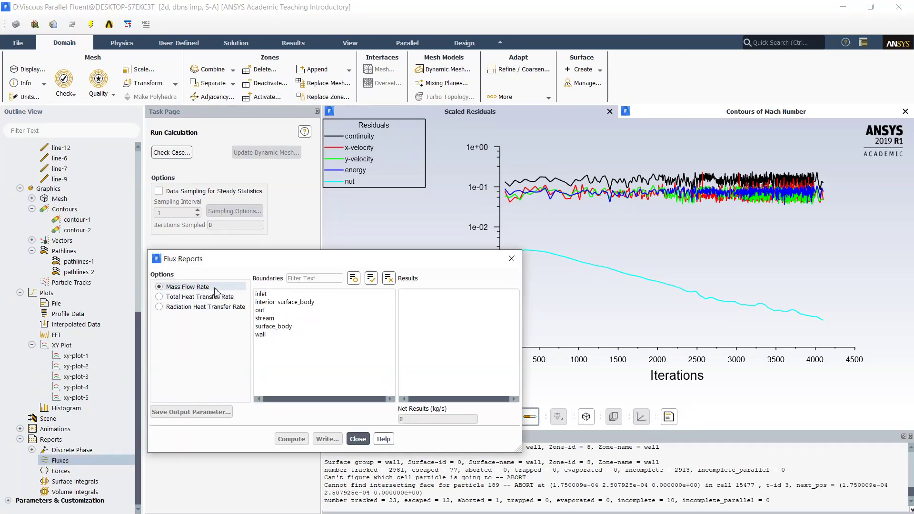
click(266, 294)
click(261, 310)
click(264, 318)
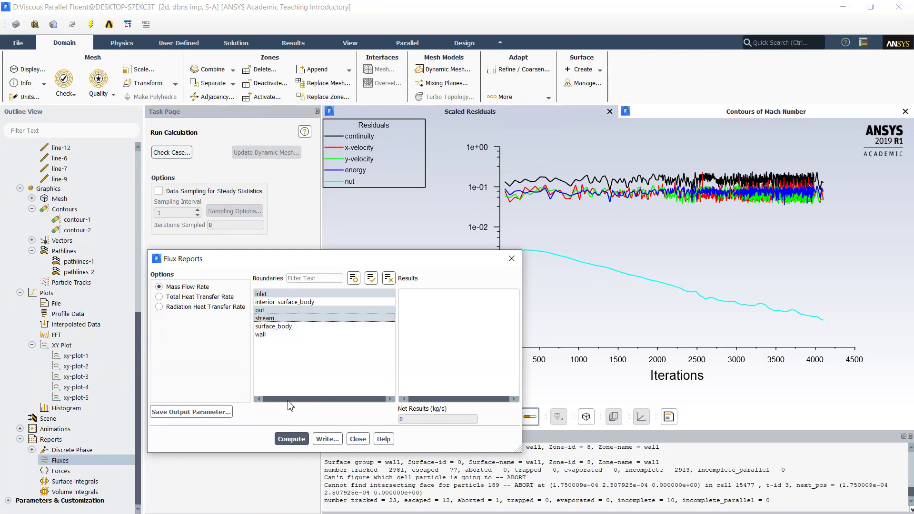
click(290, 438)
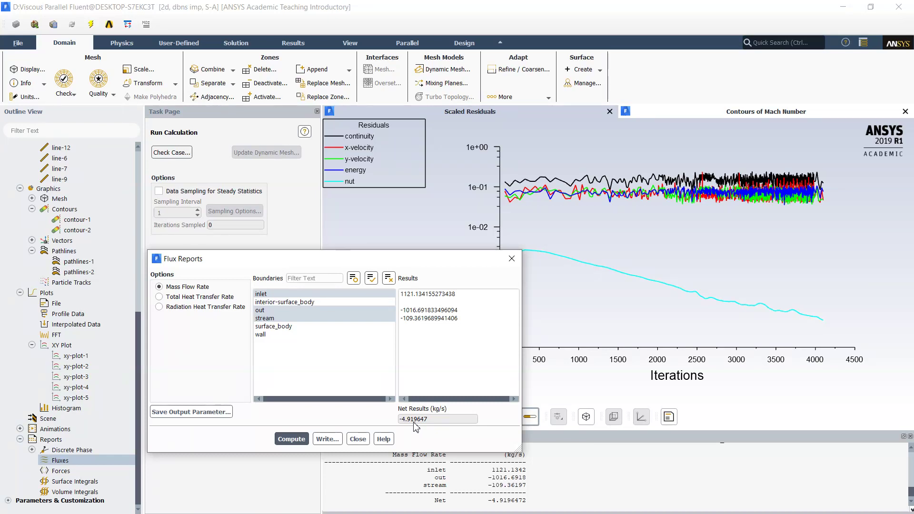
click(358, 442)
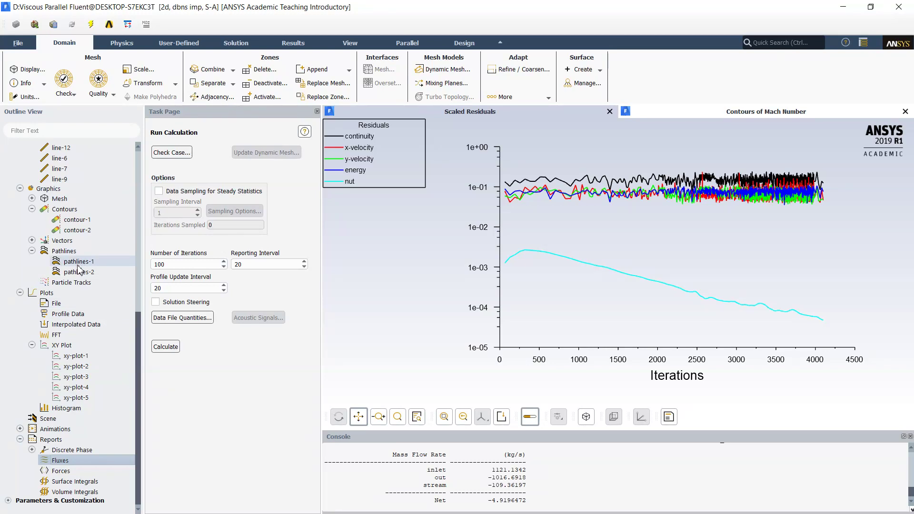
Step: Switch the graphics view back to the contour-1 Mach number contours
click(681, 110)
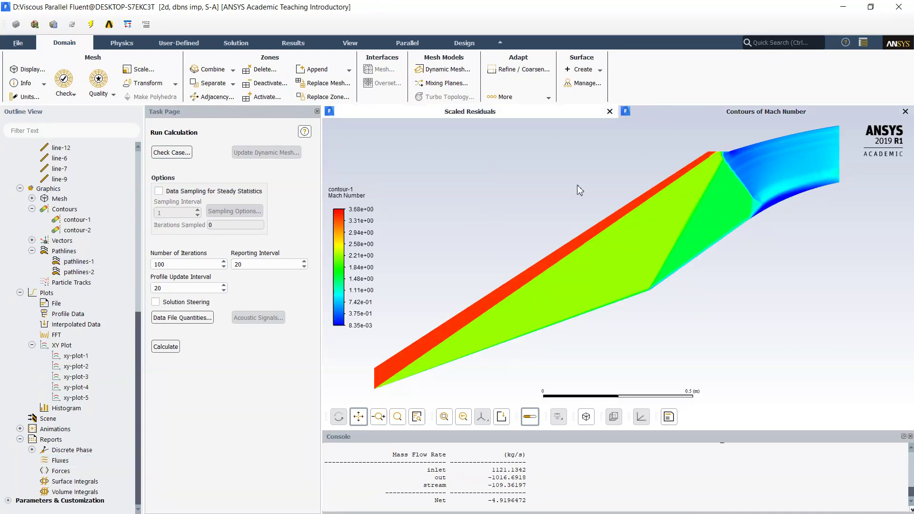